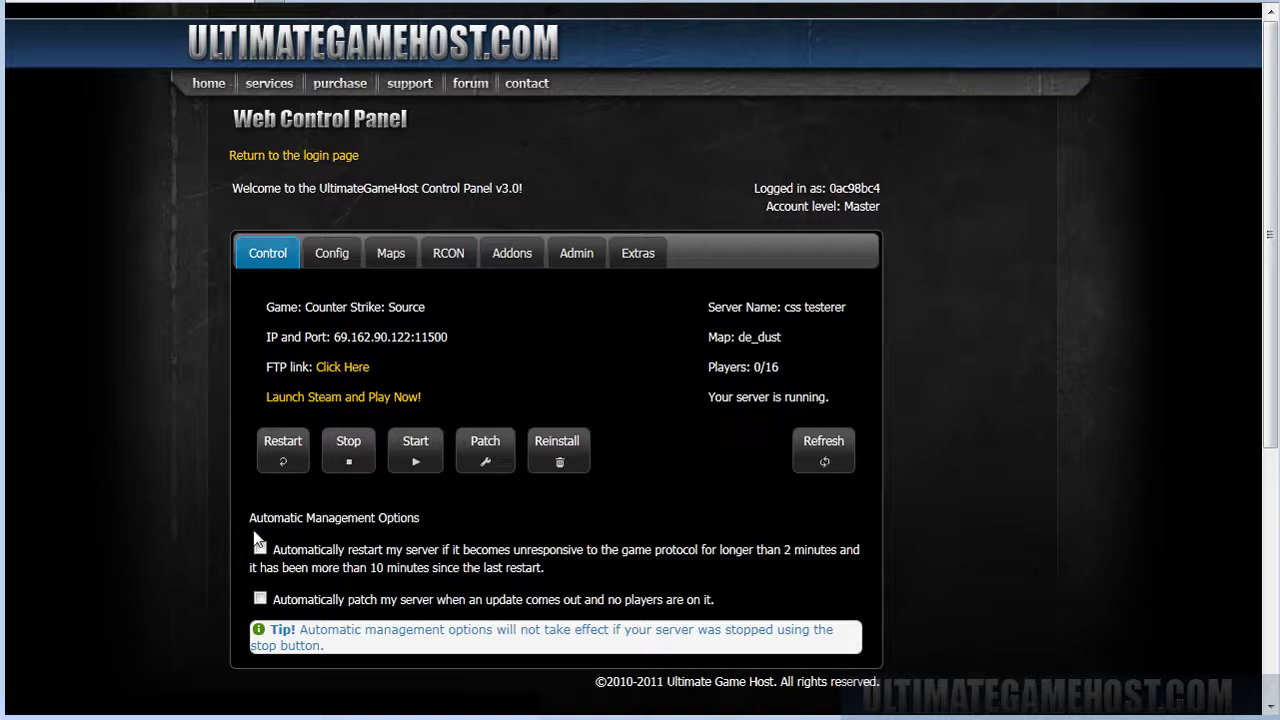
Enable automatic restart for an unresponsive server and automatic patching when no players are online.
drag(250, 528, 527, 533)
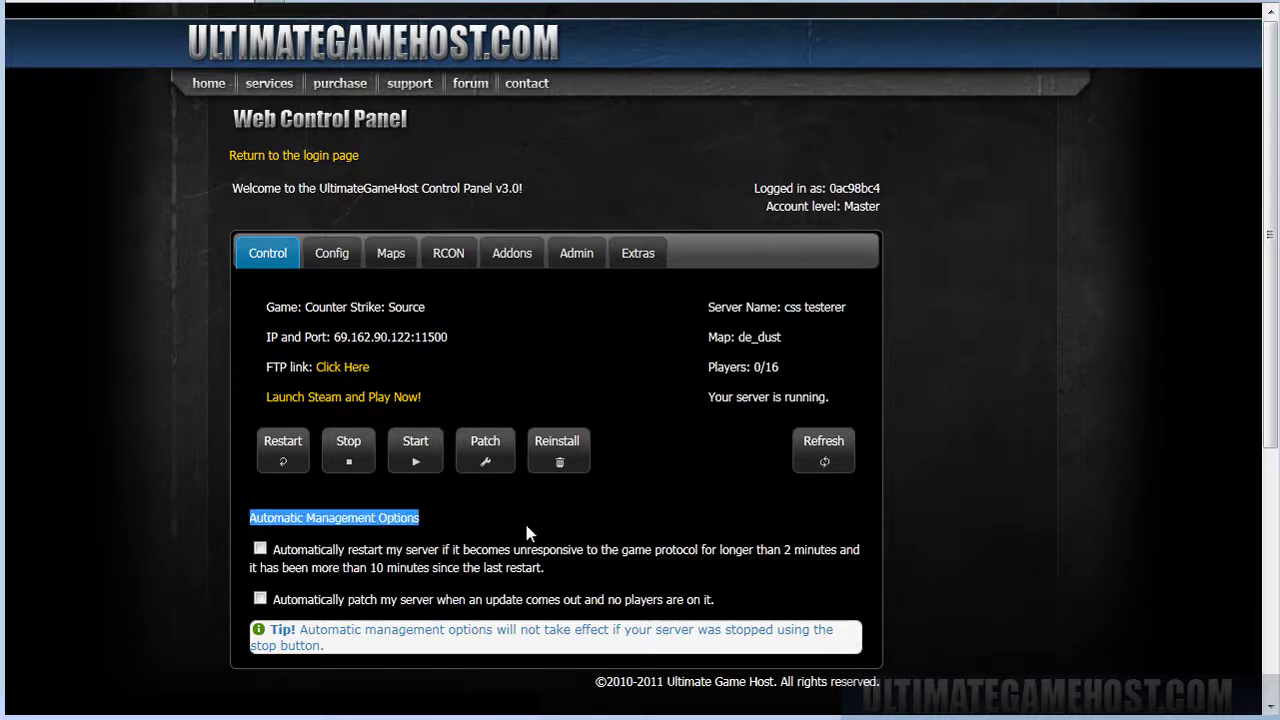
click(527, 533)
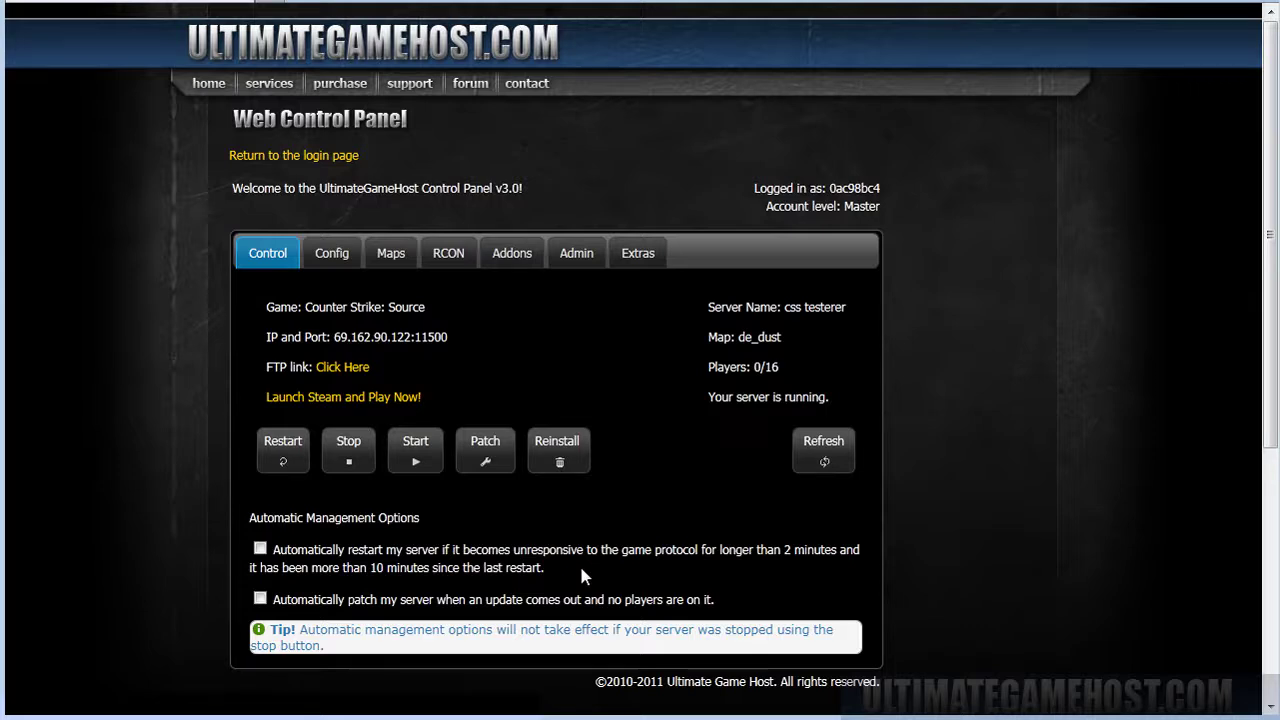
click(259, 549)
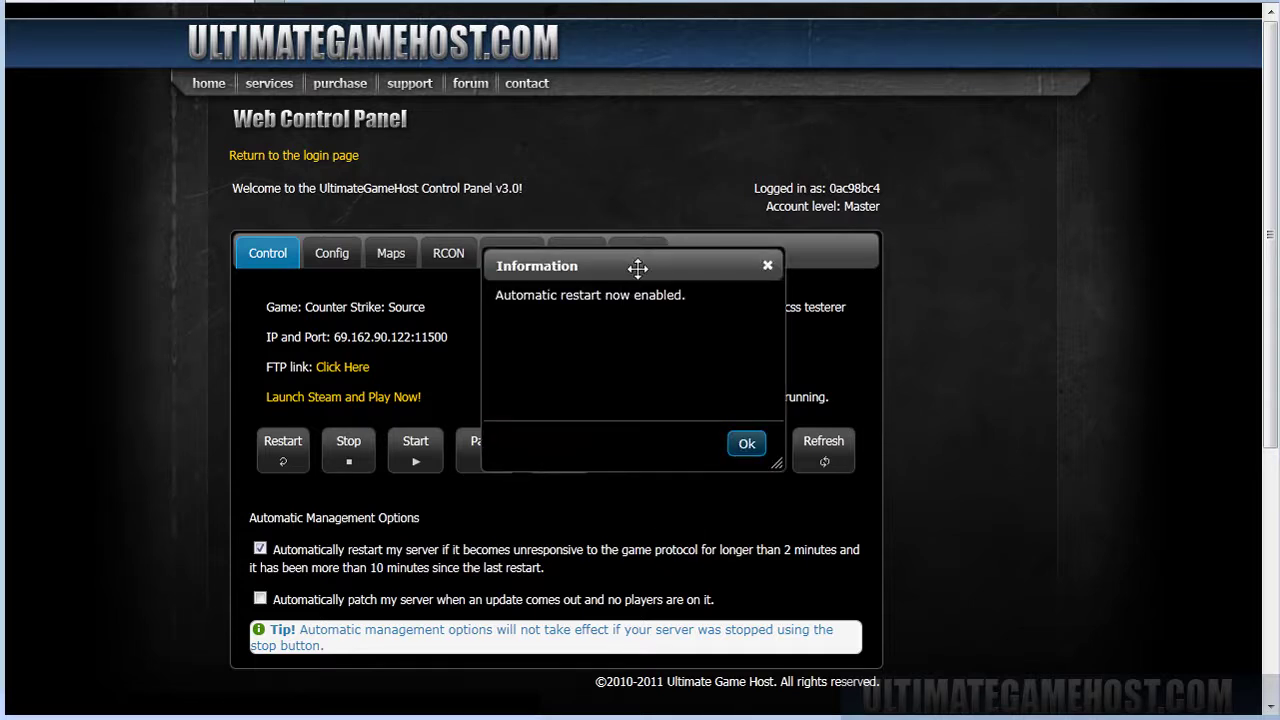
click(747, 443)
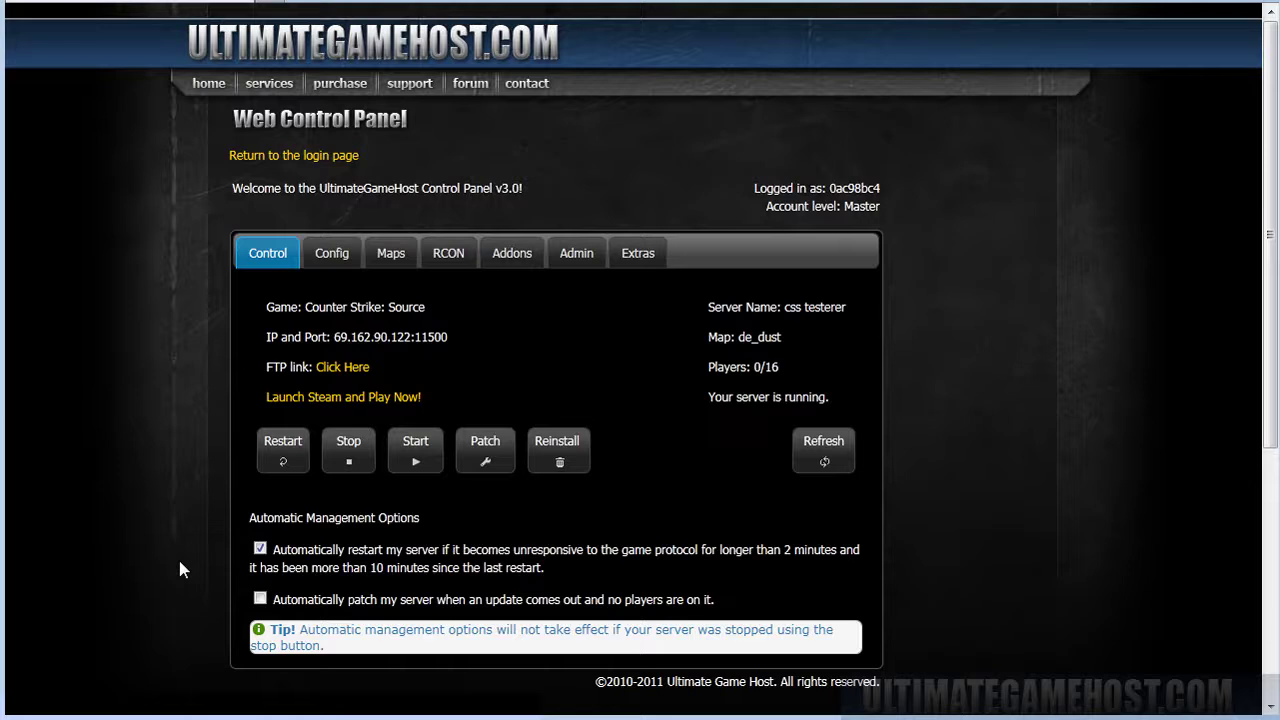
click(260, 599)
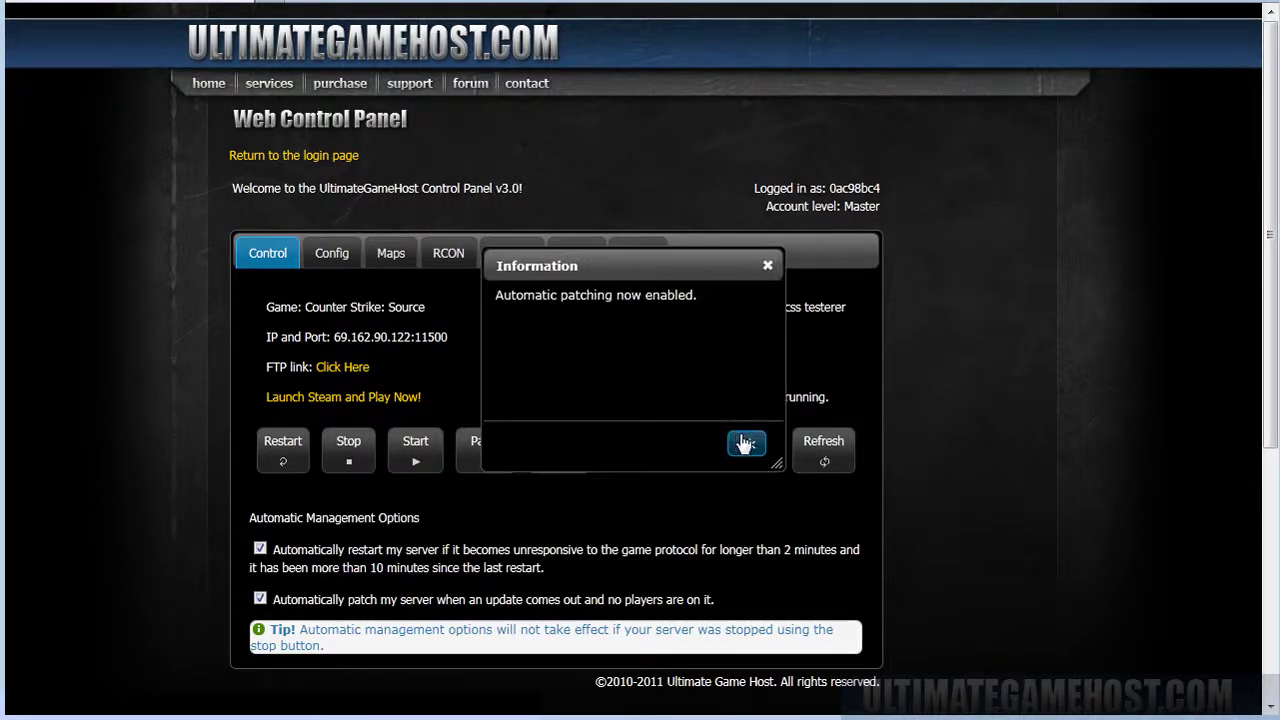
click(745, 443)
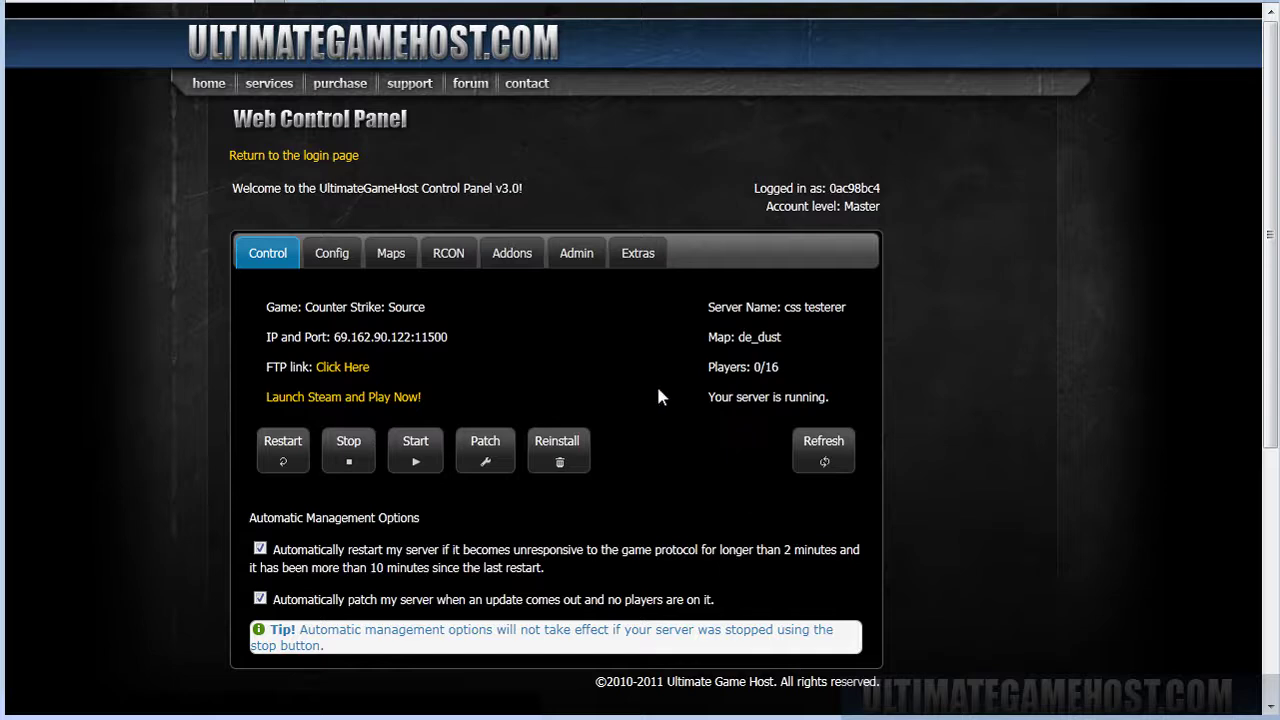
click(589, 254)
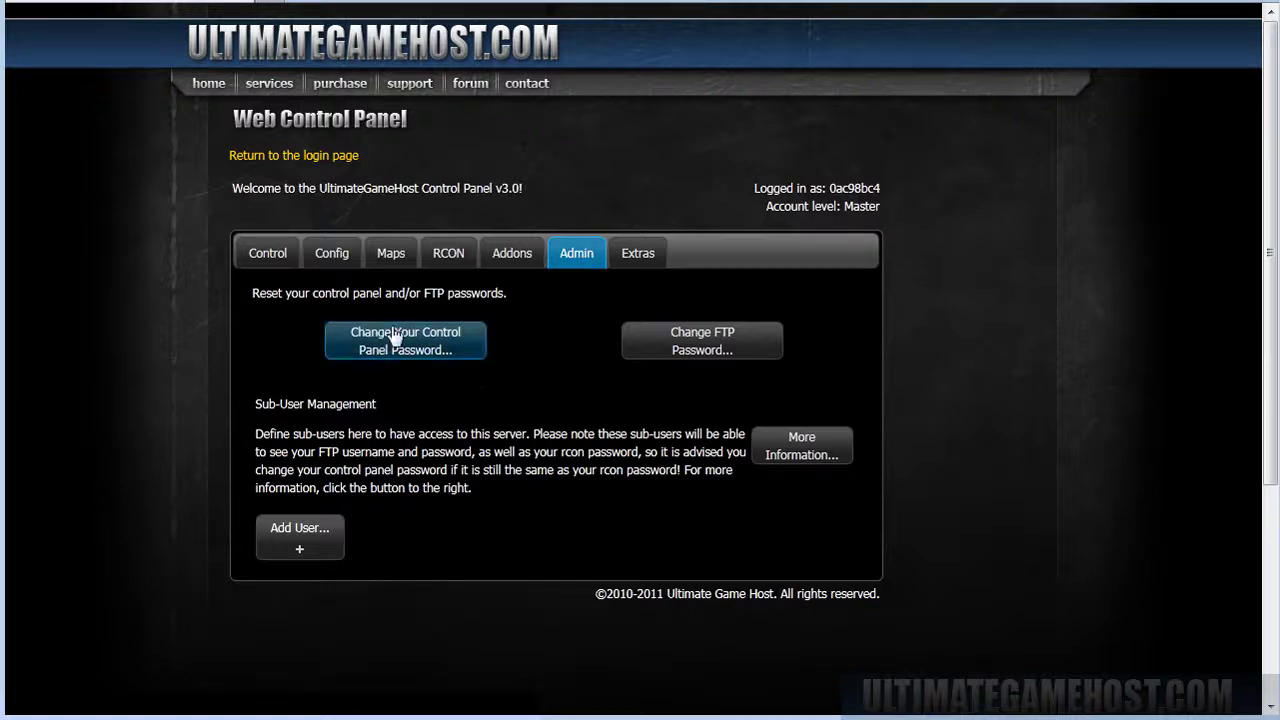
click(420, 348)
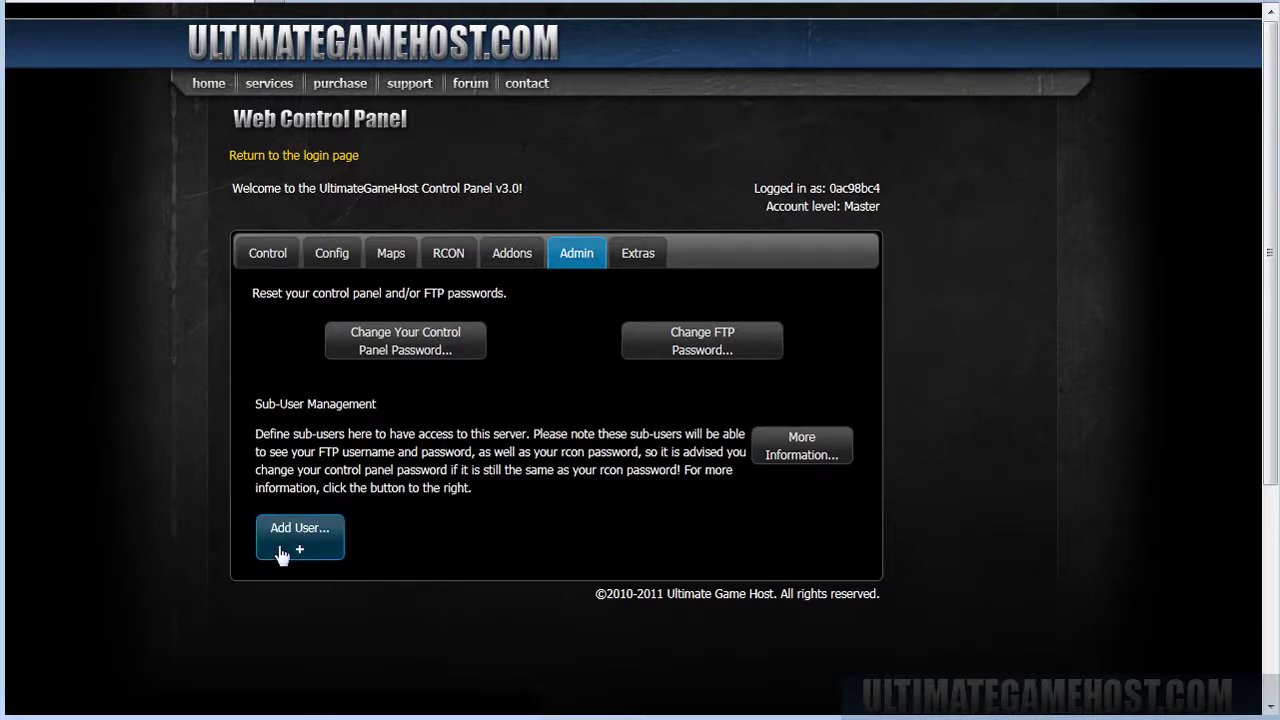
click(843, 447)
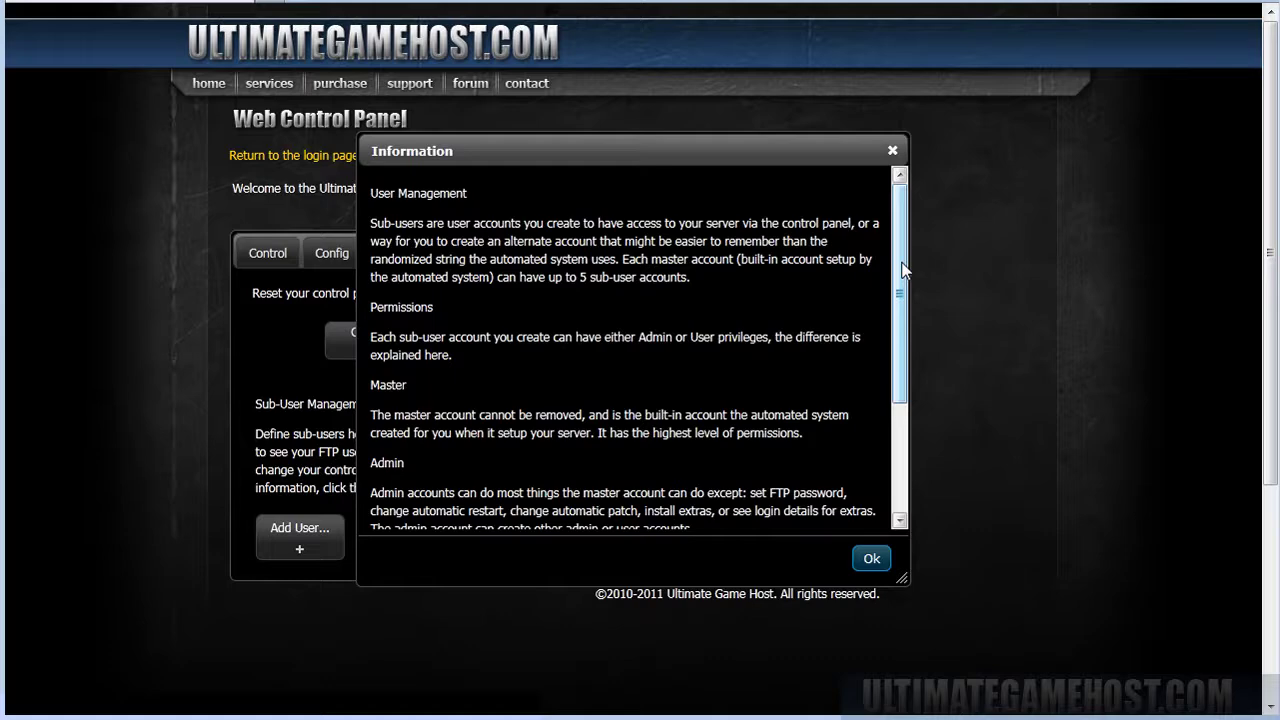
drag(902, 270, 900, 381)
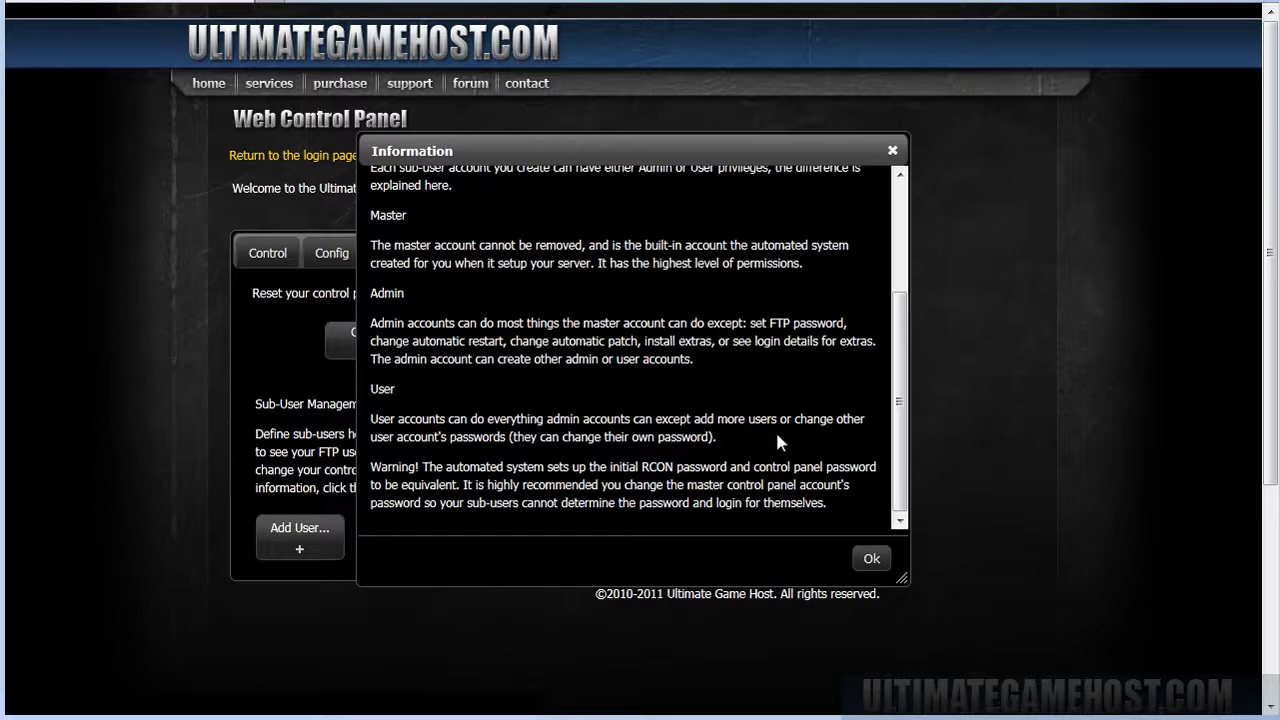
click(874, 562)
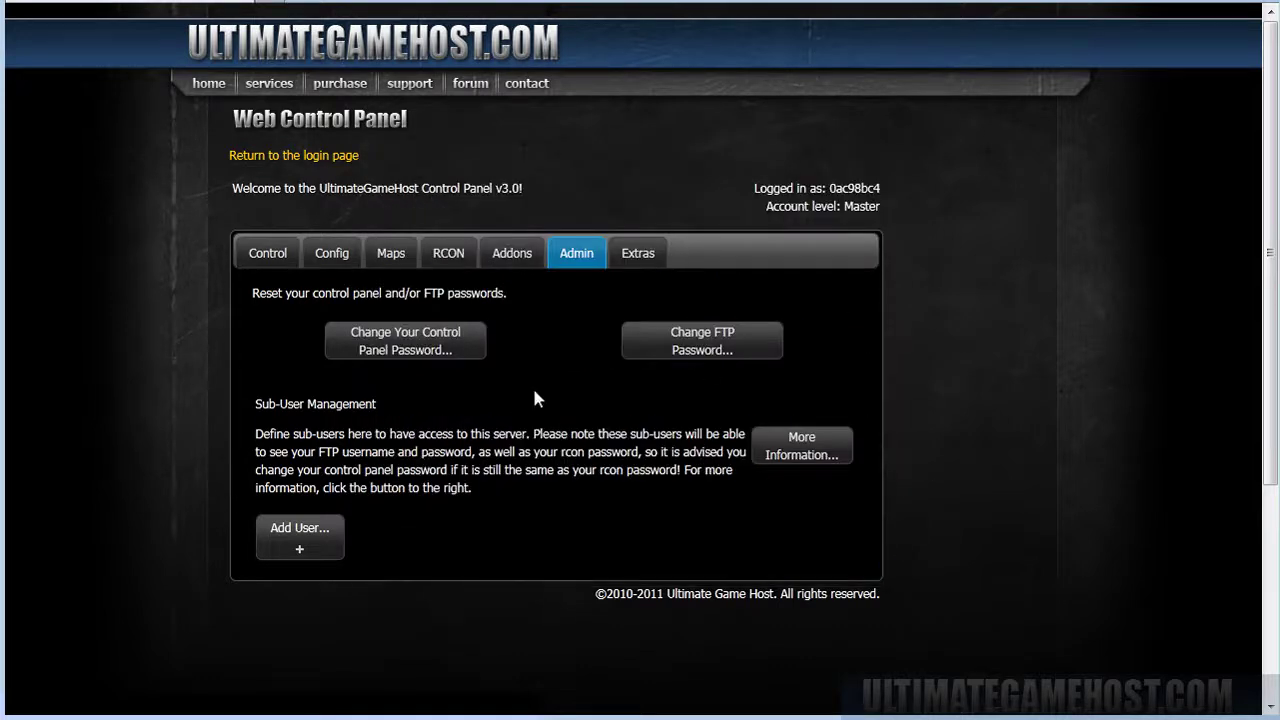
click(300, 535)
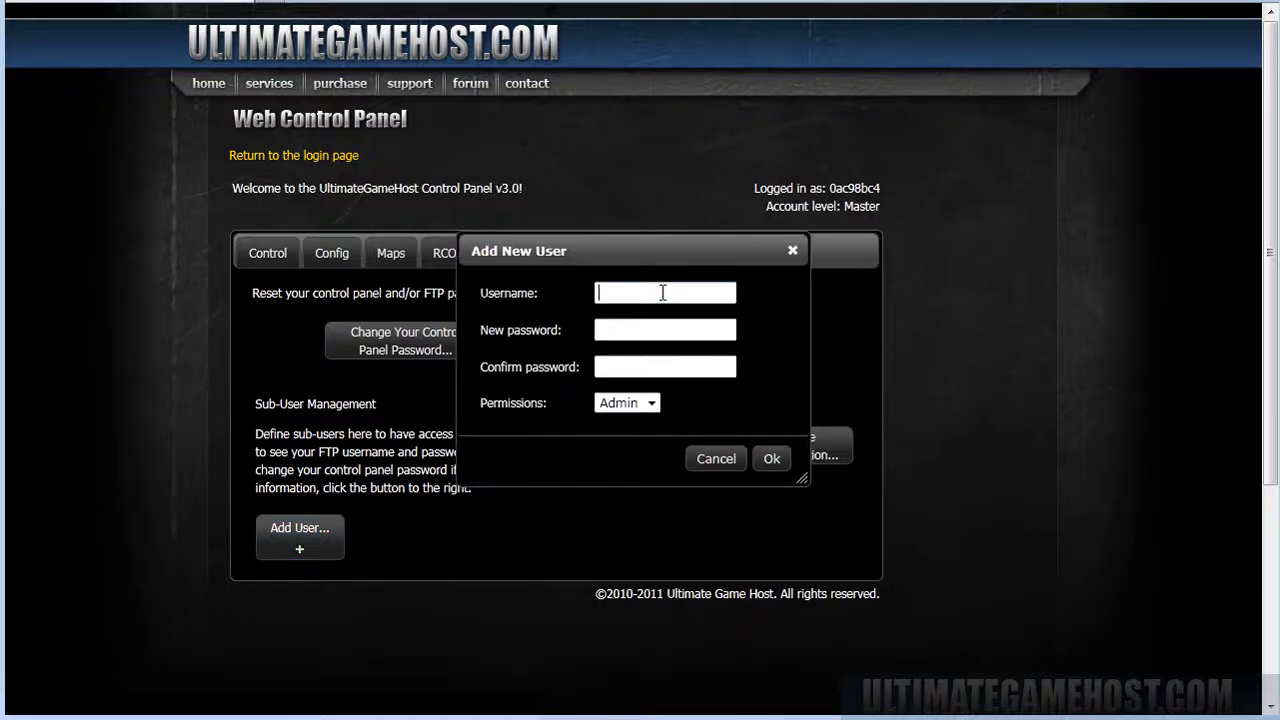
text(user1)
key(Tab)
text(123)
key(Tab)
text(123)
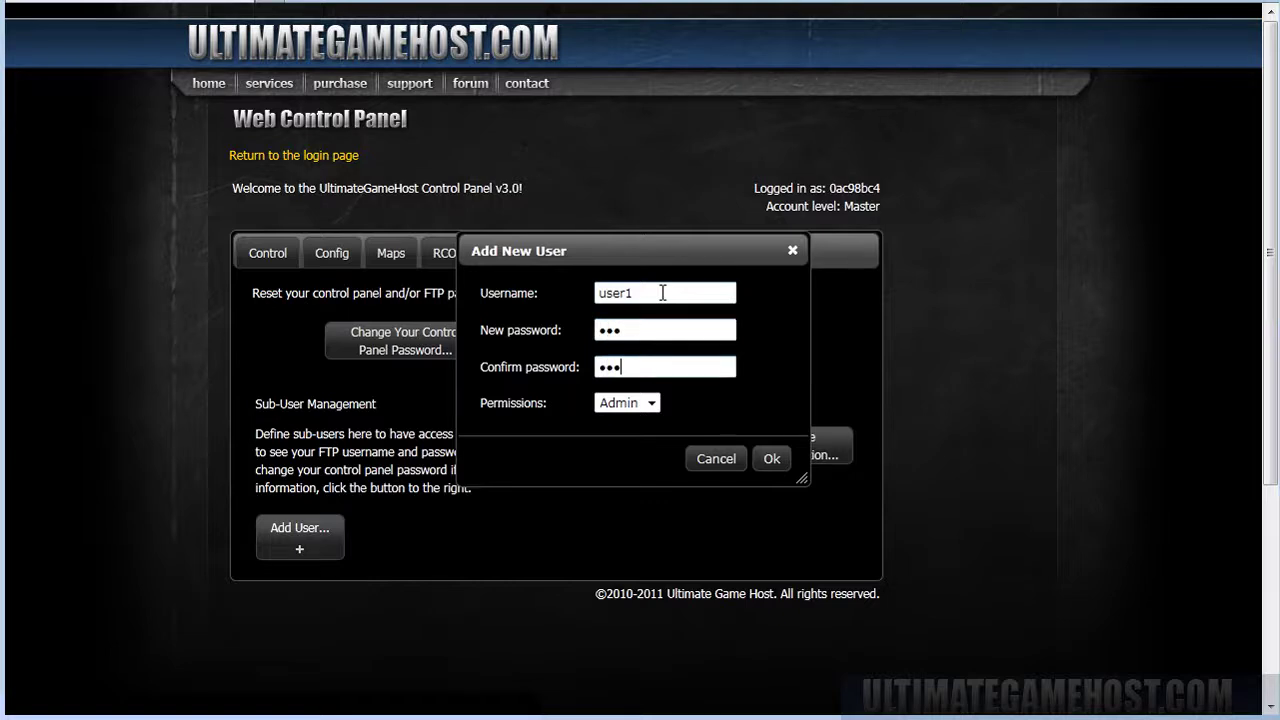
key(Tab)
click(627, 403)
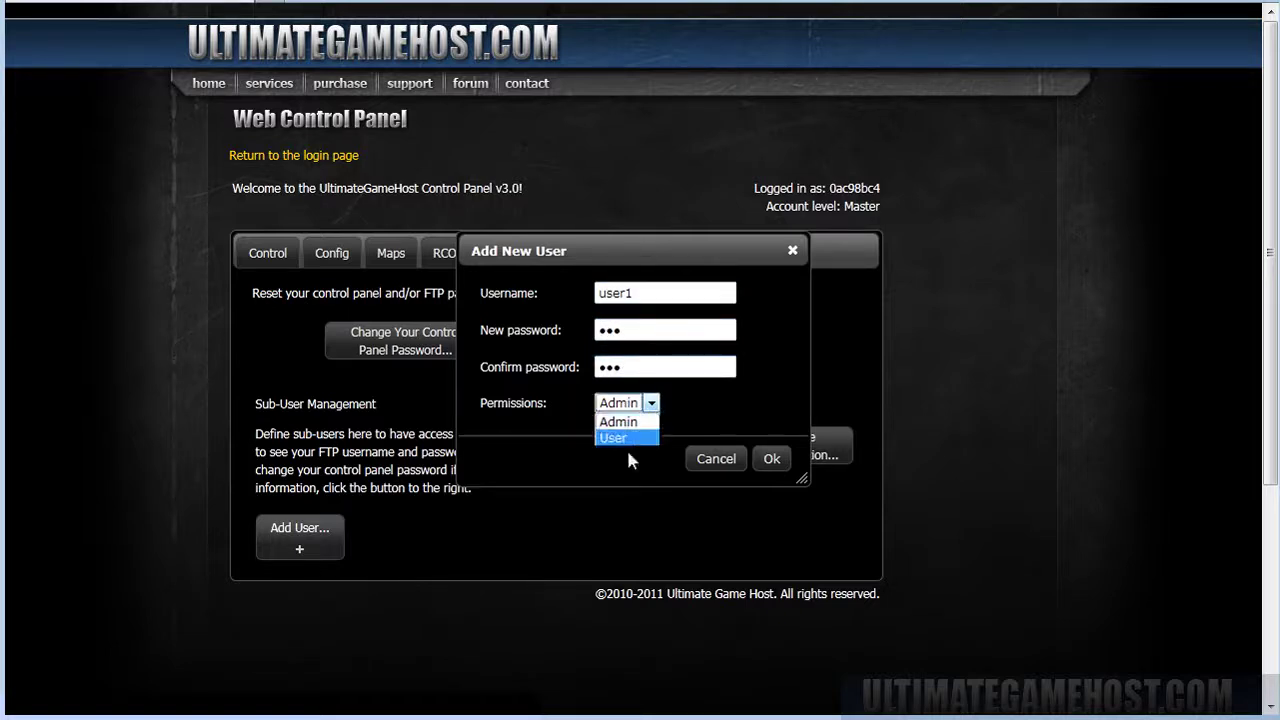
click(618, 440)
click(771, 458)
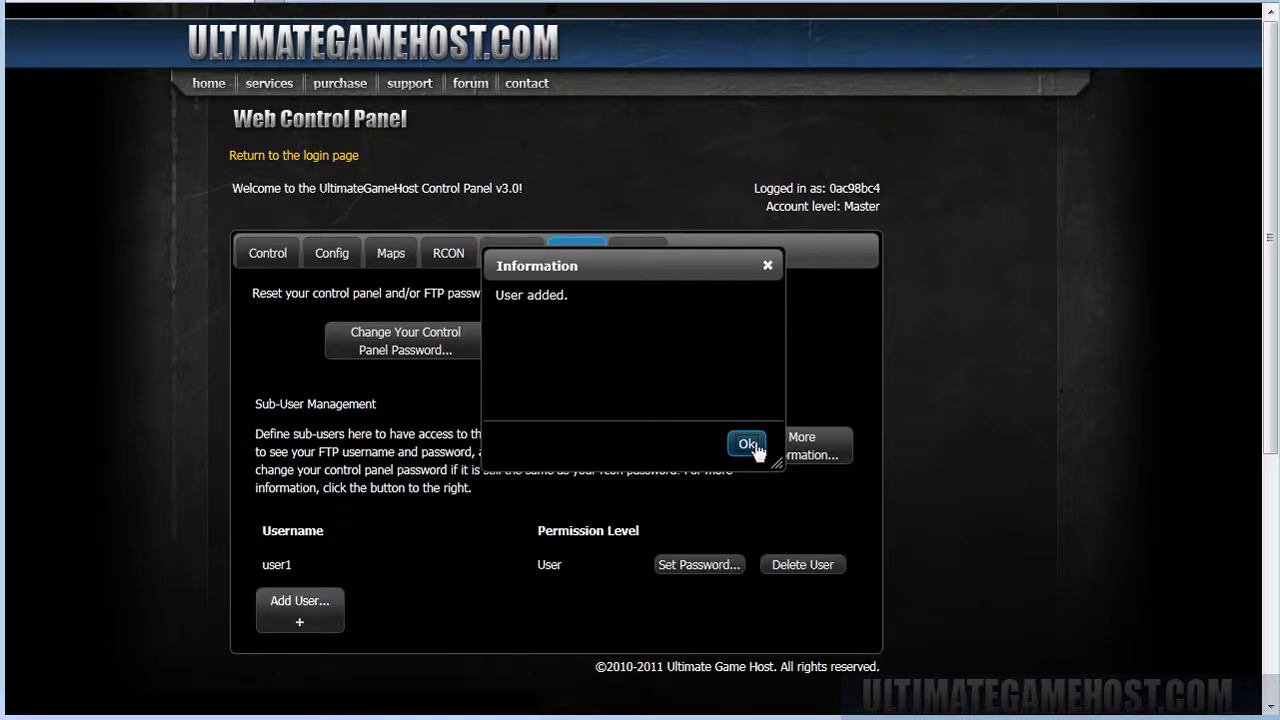
click(747, 444)
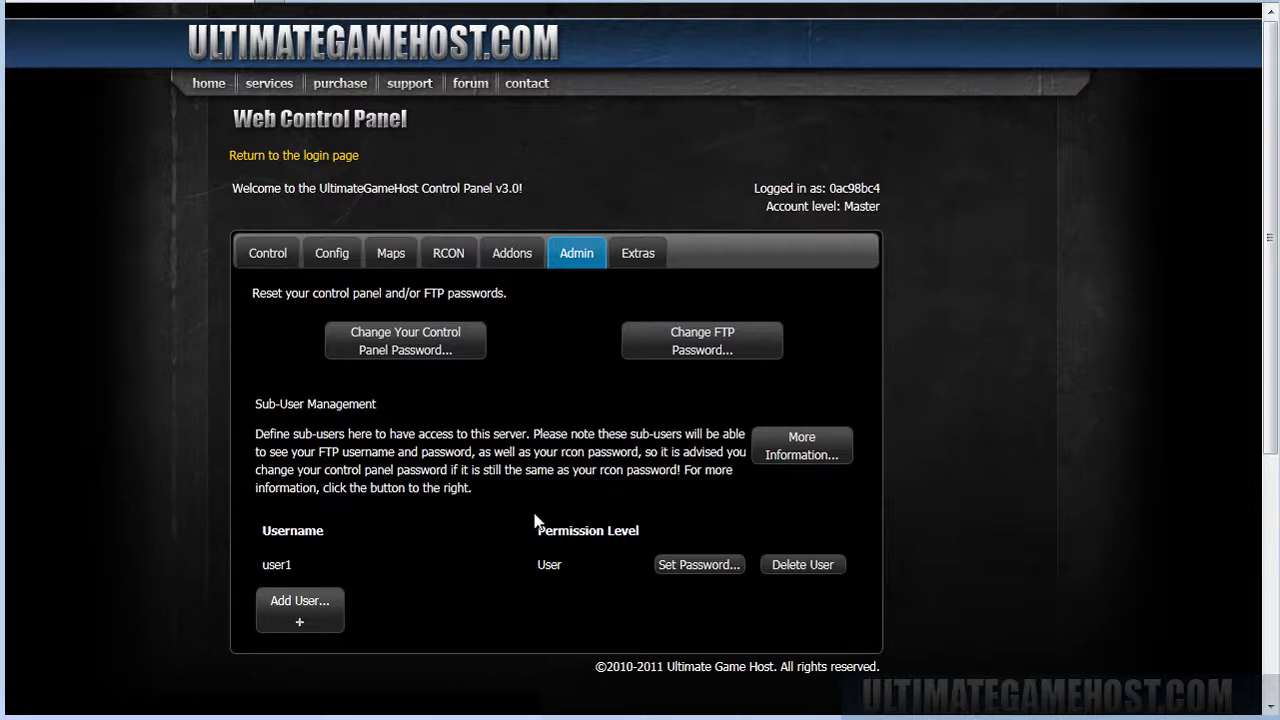
click(818, 566)
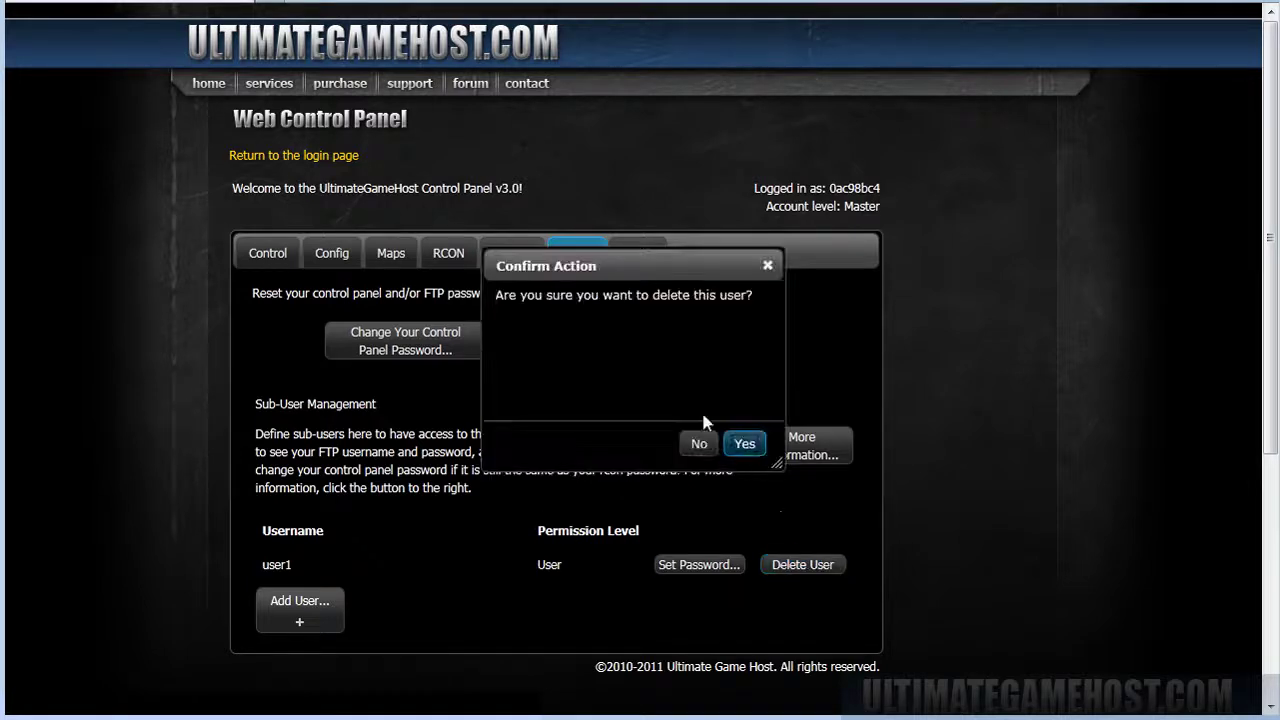
click(745, 444)
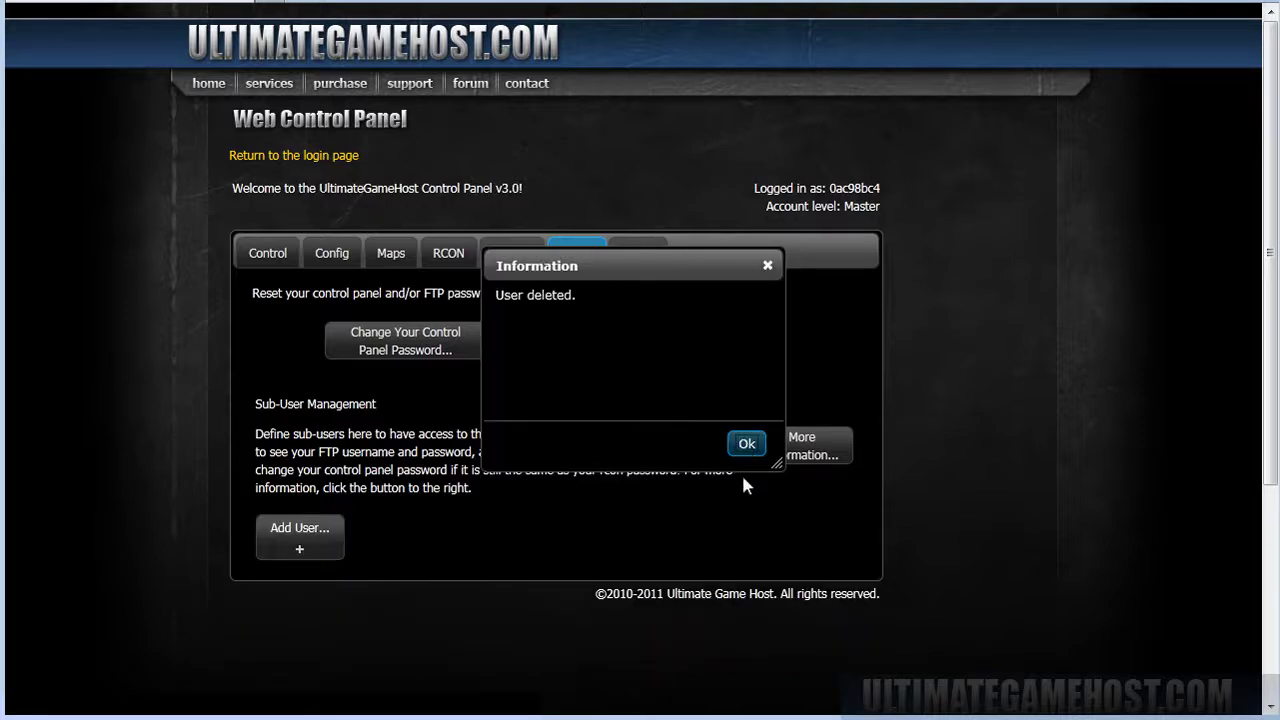
click(747, 443)
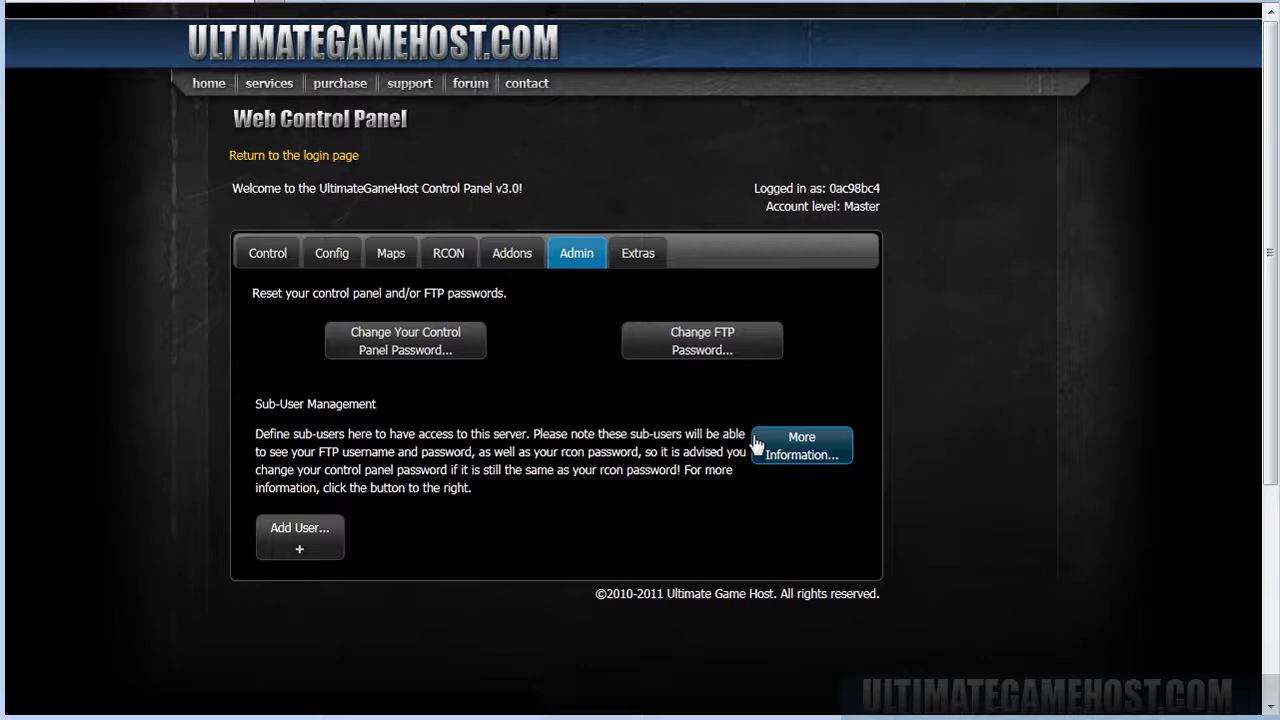
Install Sourcemod and Metamod Source from Common Addons, entering the admin's Steam ID.
click(512, 256)
click(395, 309)
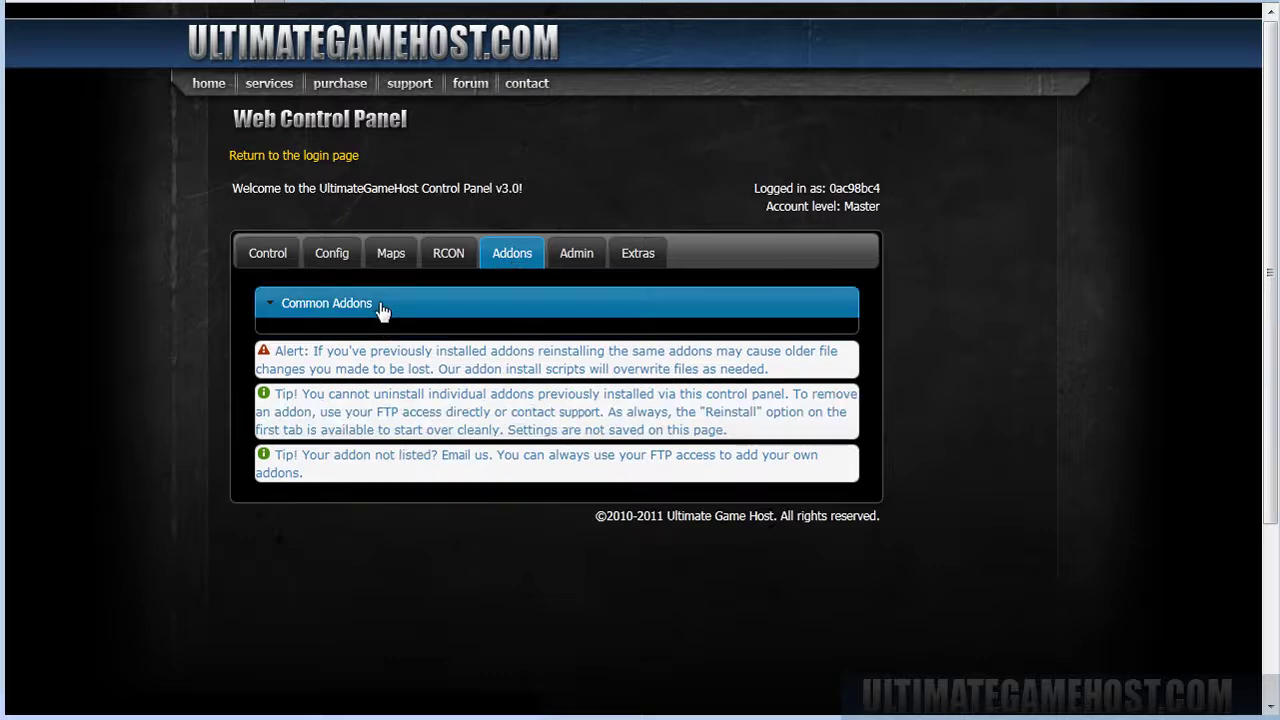
click(305, 348)
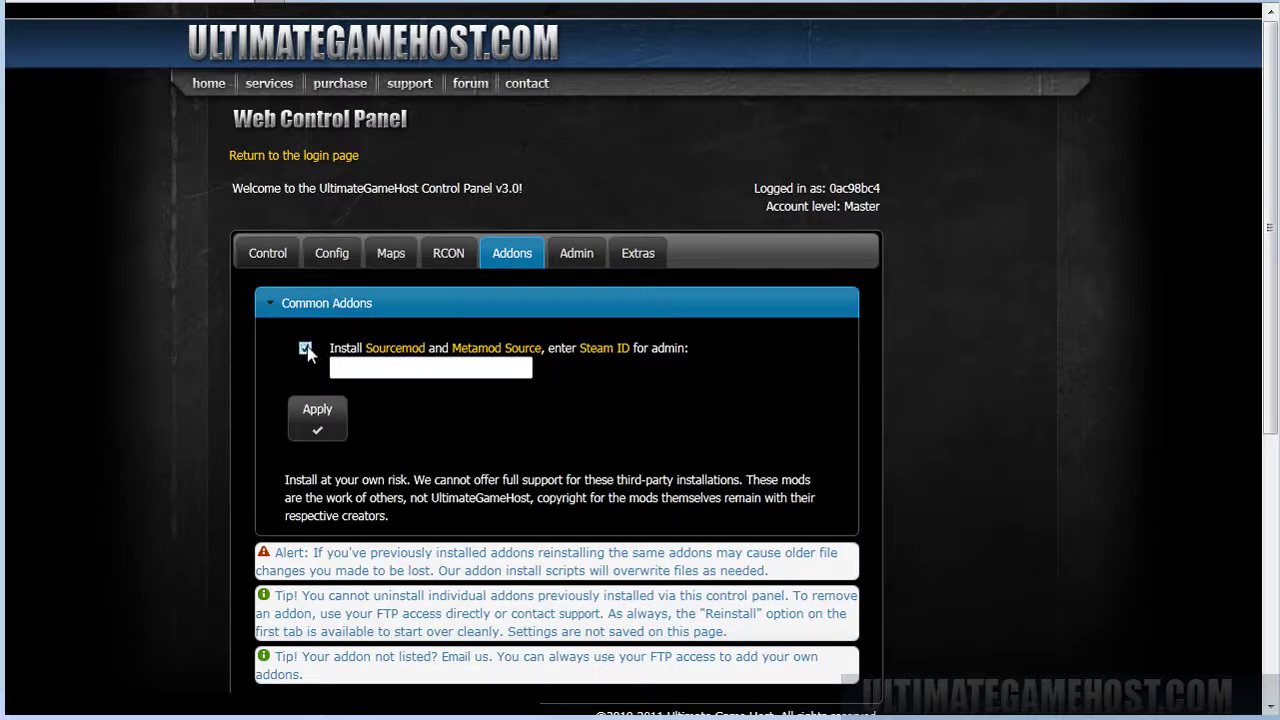
click(422, 368)
text(STEAM_0:0:123456)
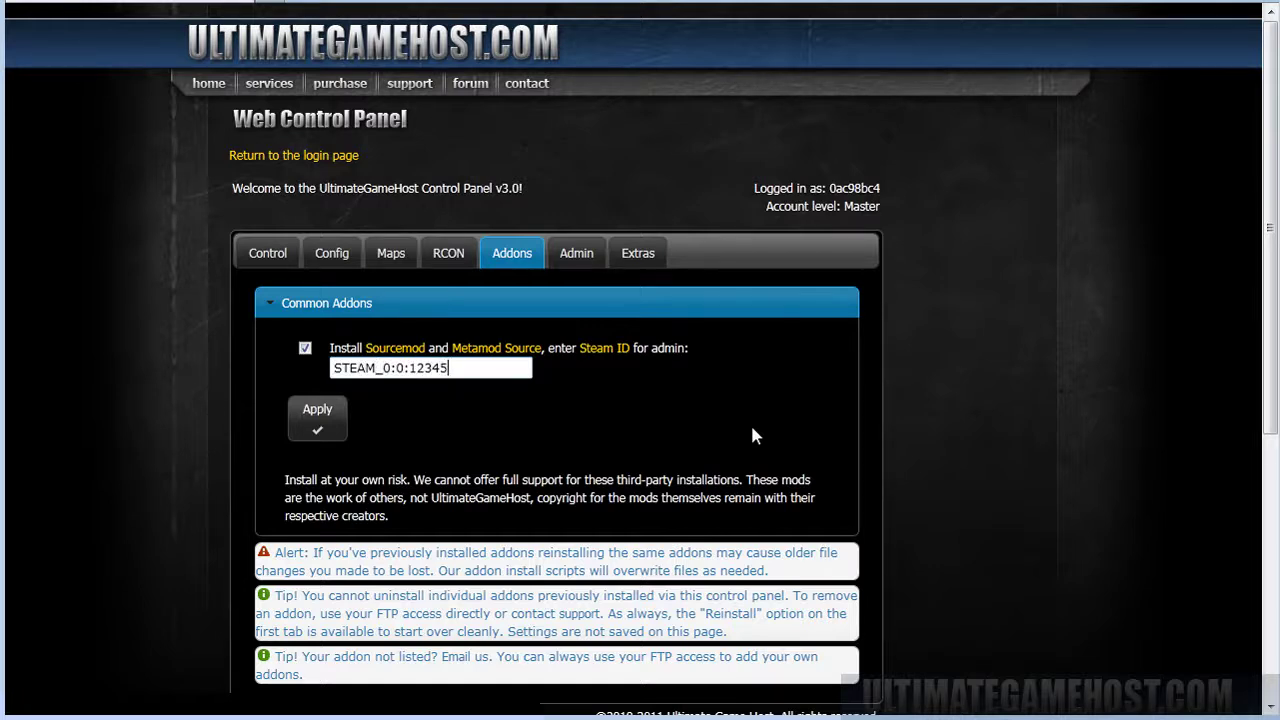
click(320, 428)
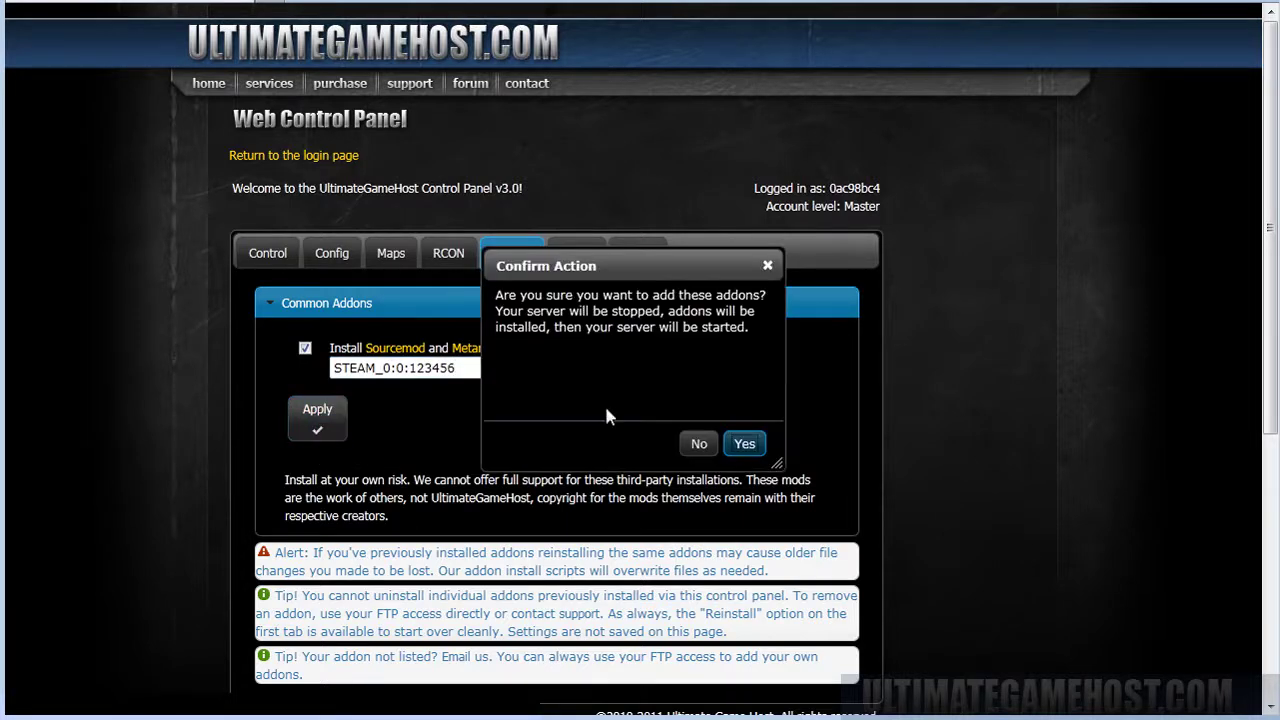
click(745, 443)
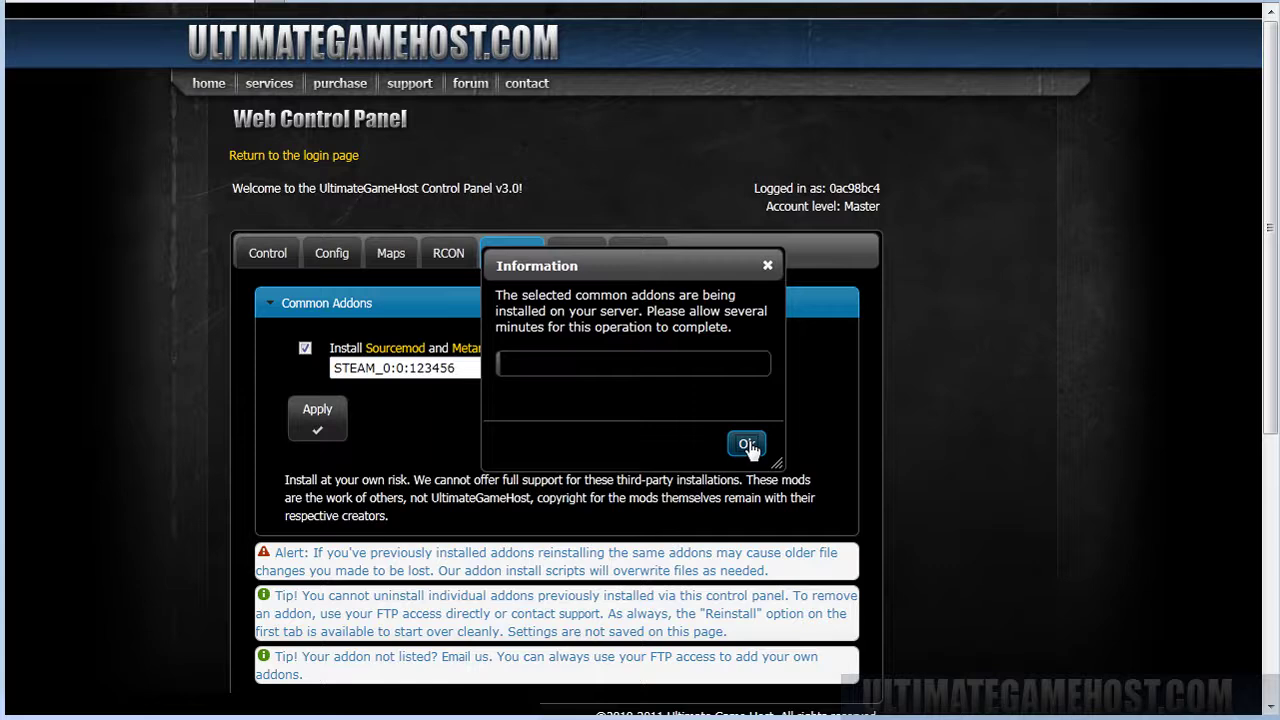
click(748, 445)
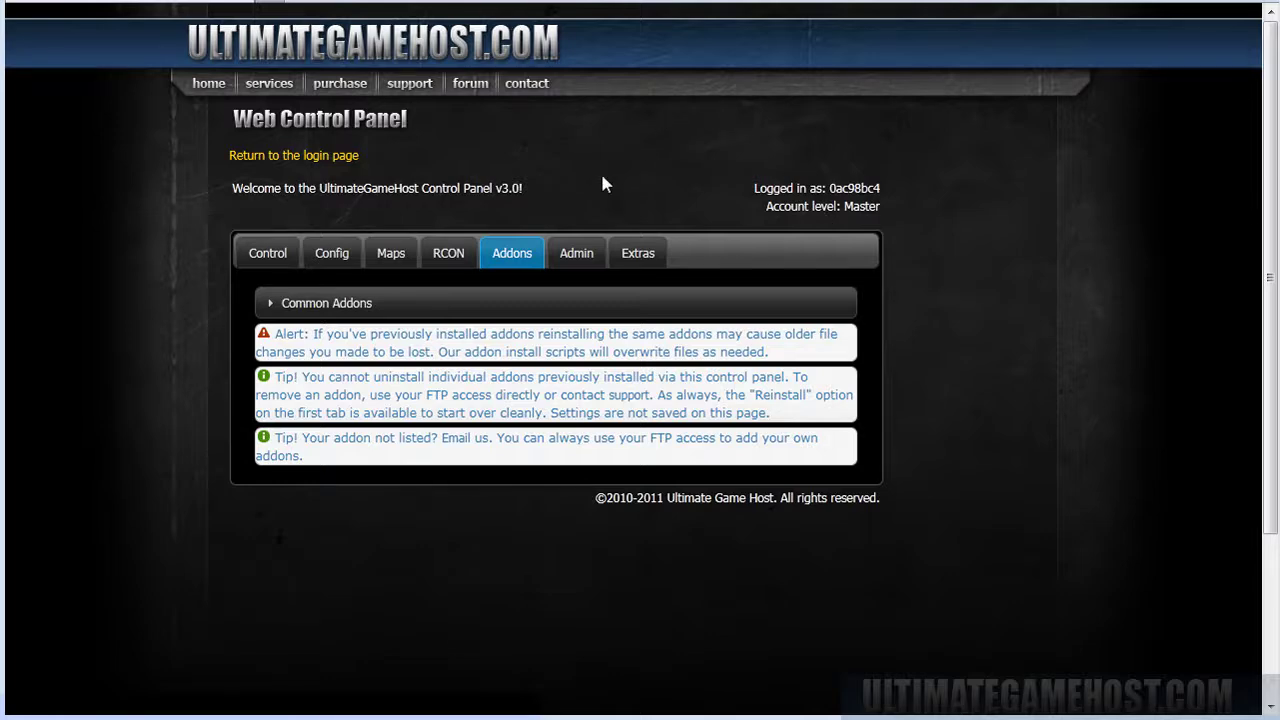
Keep Joomla as the clansite software and tick the clansite, PHPBB3 forum and HLStatsX:CE extras.
click(648, 262)
scroll(1052, 338, down, 1)
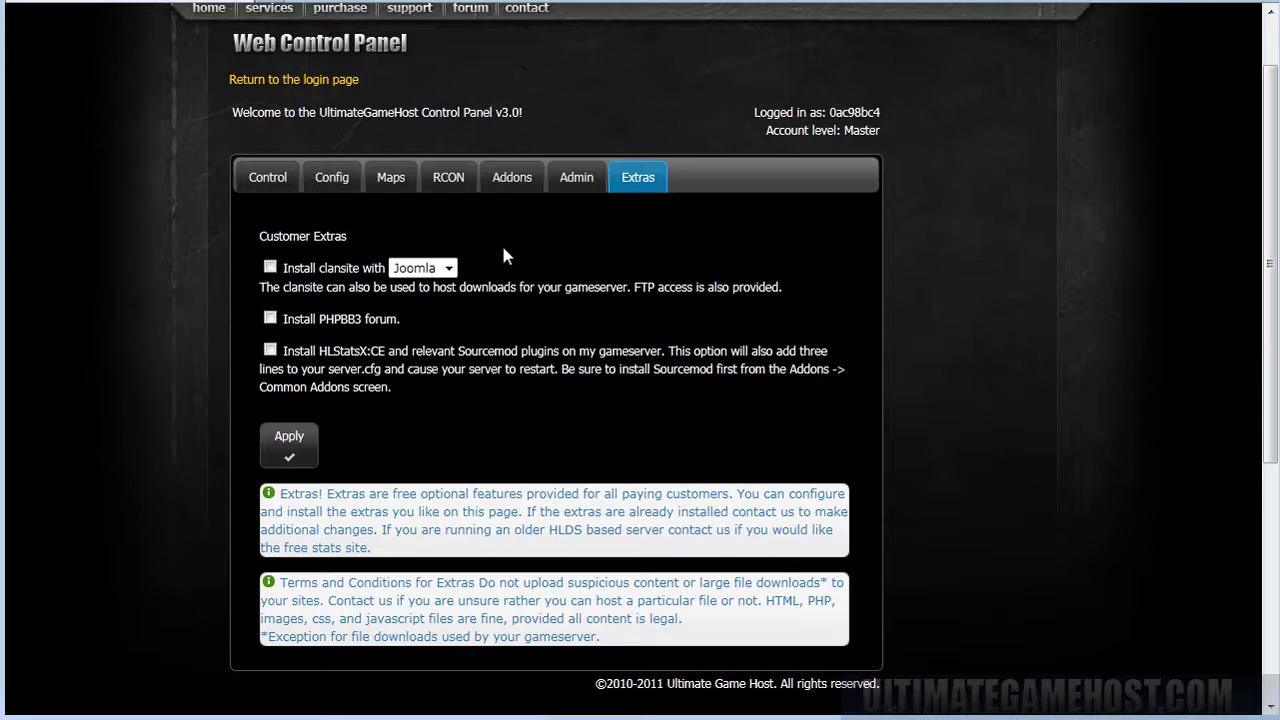
click(451, 268)
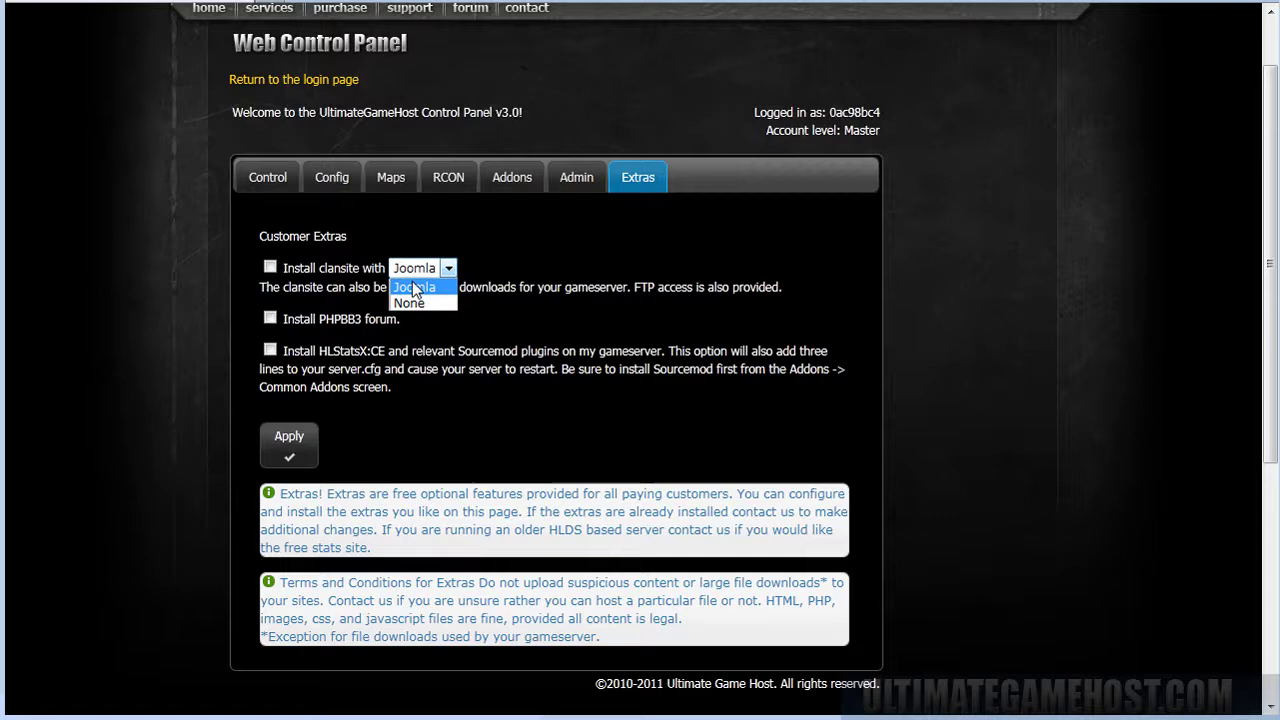
click(412, 284)
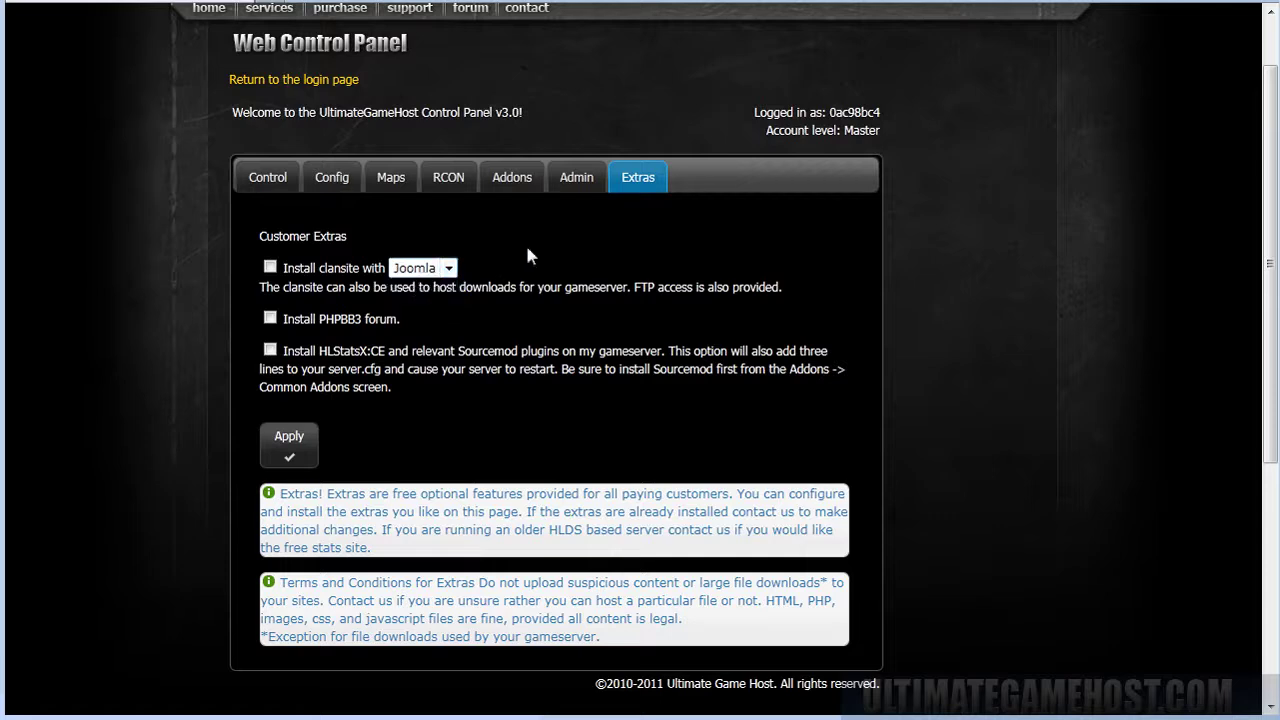
click(269, 269)
click(270, 319)
click(270, 350)
Apply the extras with the admin's email address, accept the terms, submit, and reload the page.
click(289, 442)
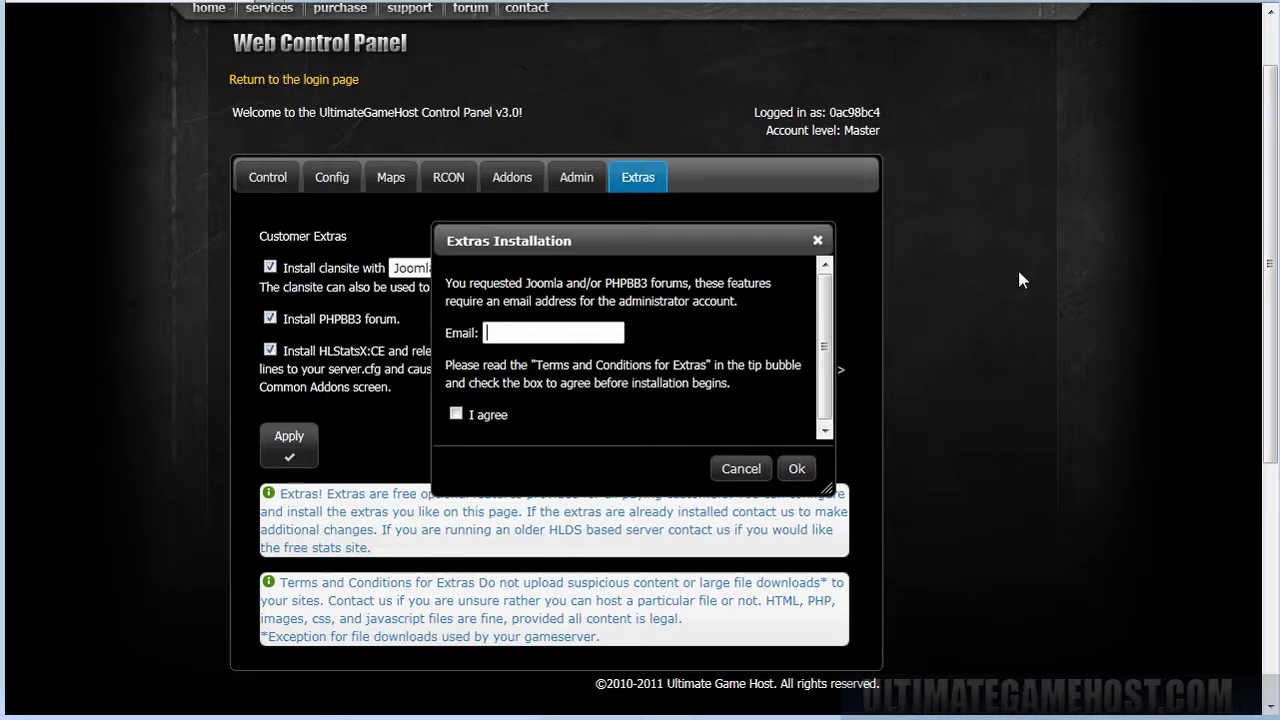
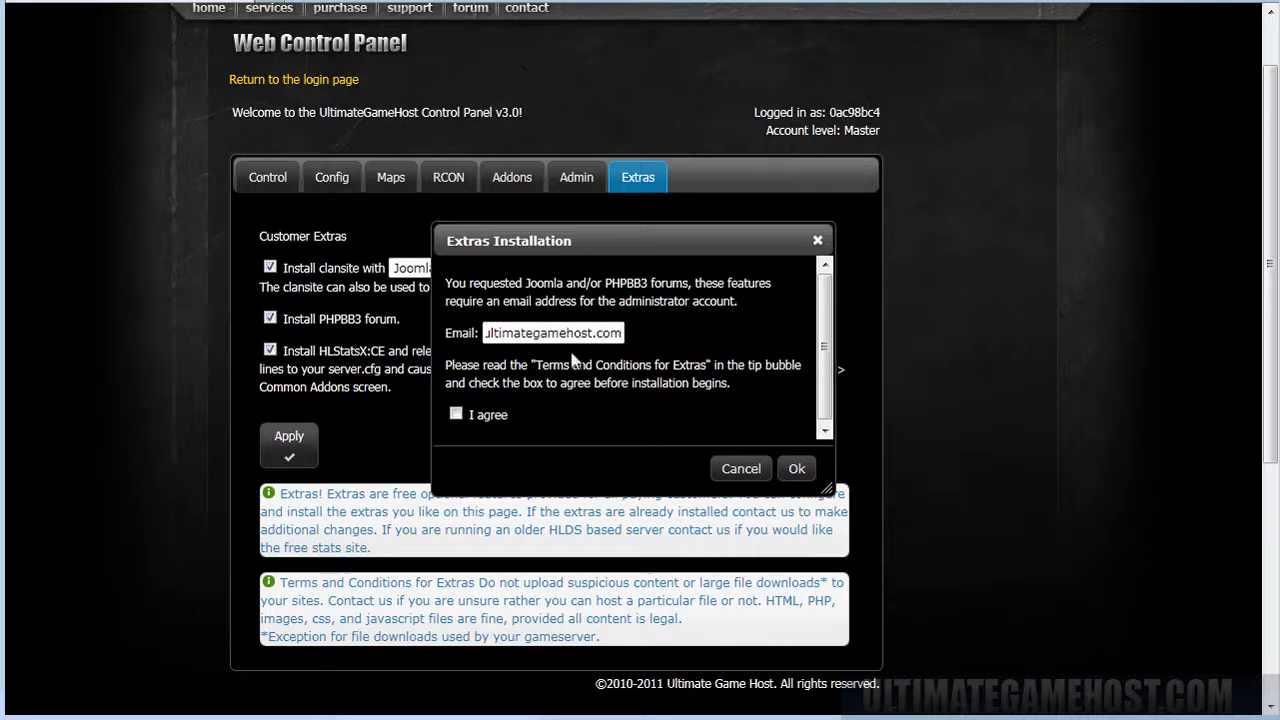
click(456, 414)
click(797, 470)
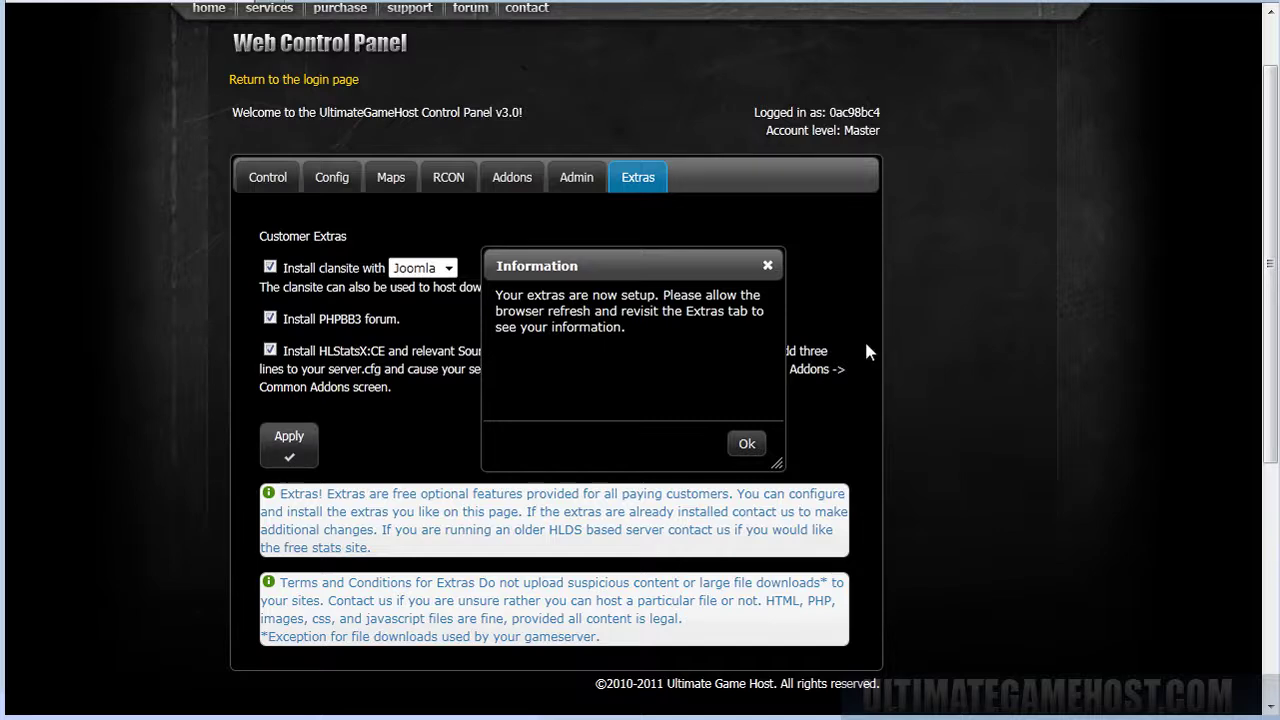
click(748, 442)
click(598, 326)
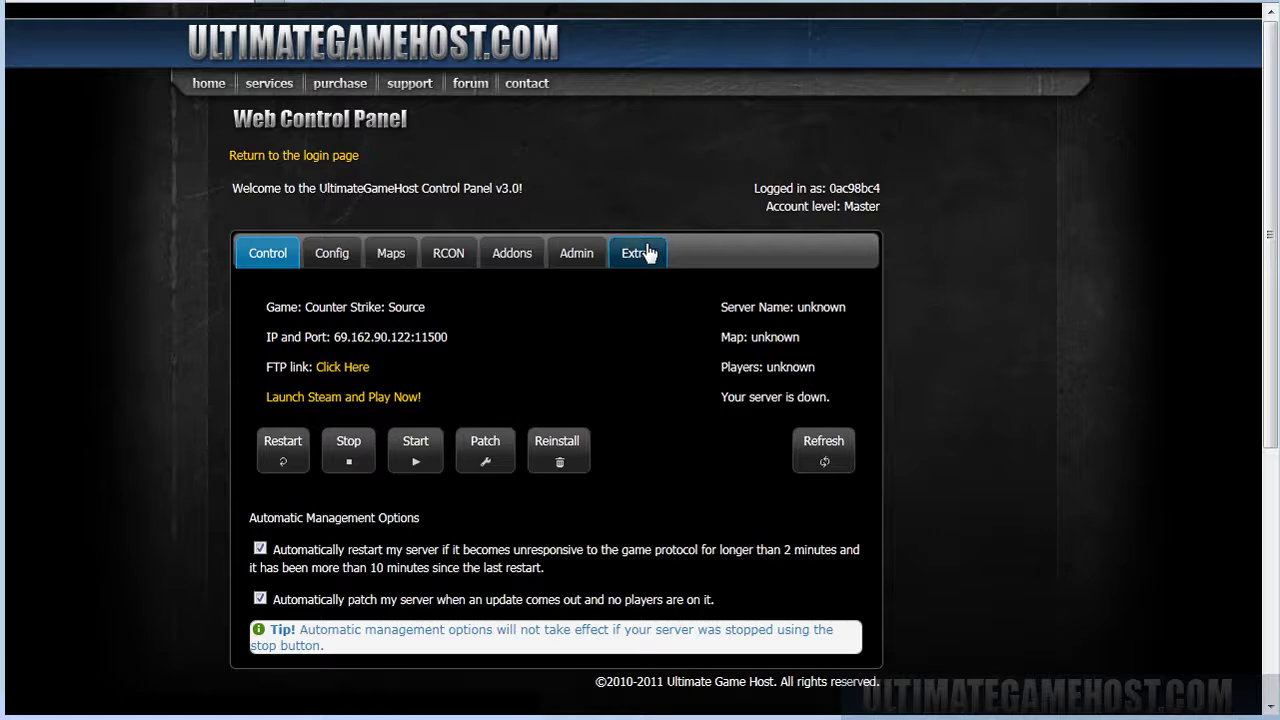
Show the Clansite's Joomla admin and FTP login details from the Extras list.
click(648, 253)
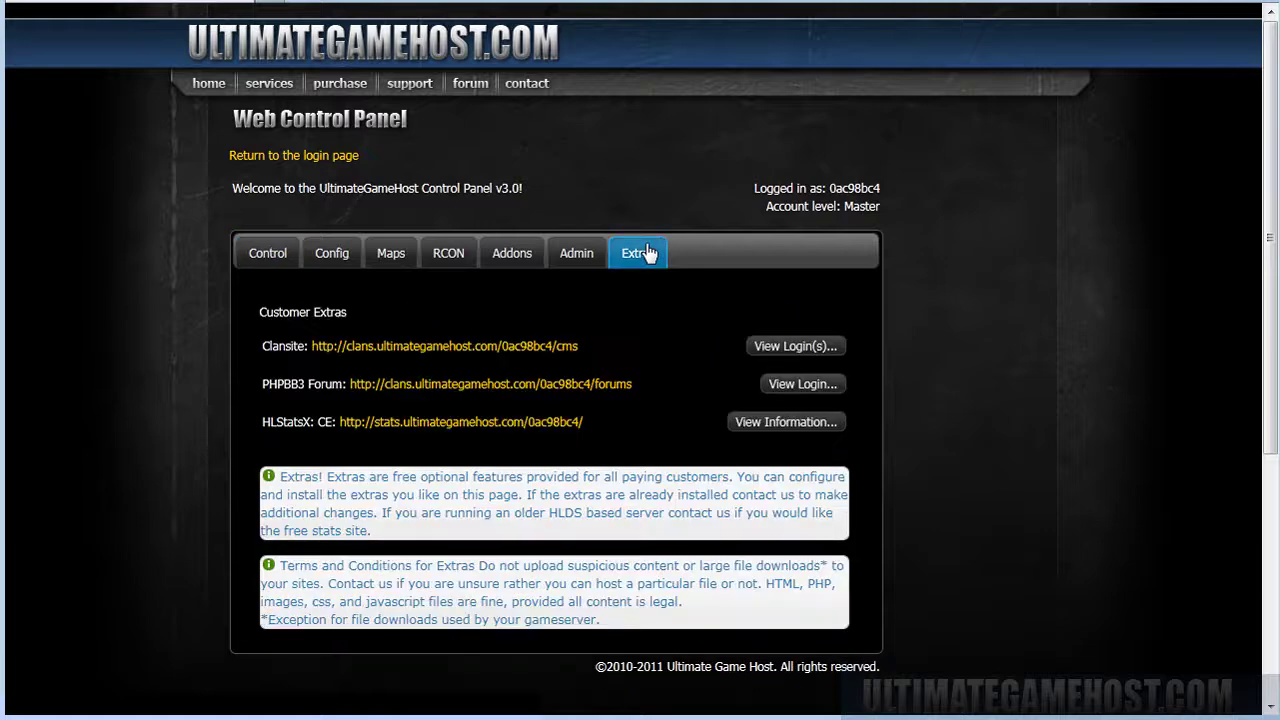
scroll(913, 307, down, 1)
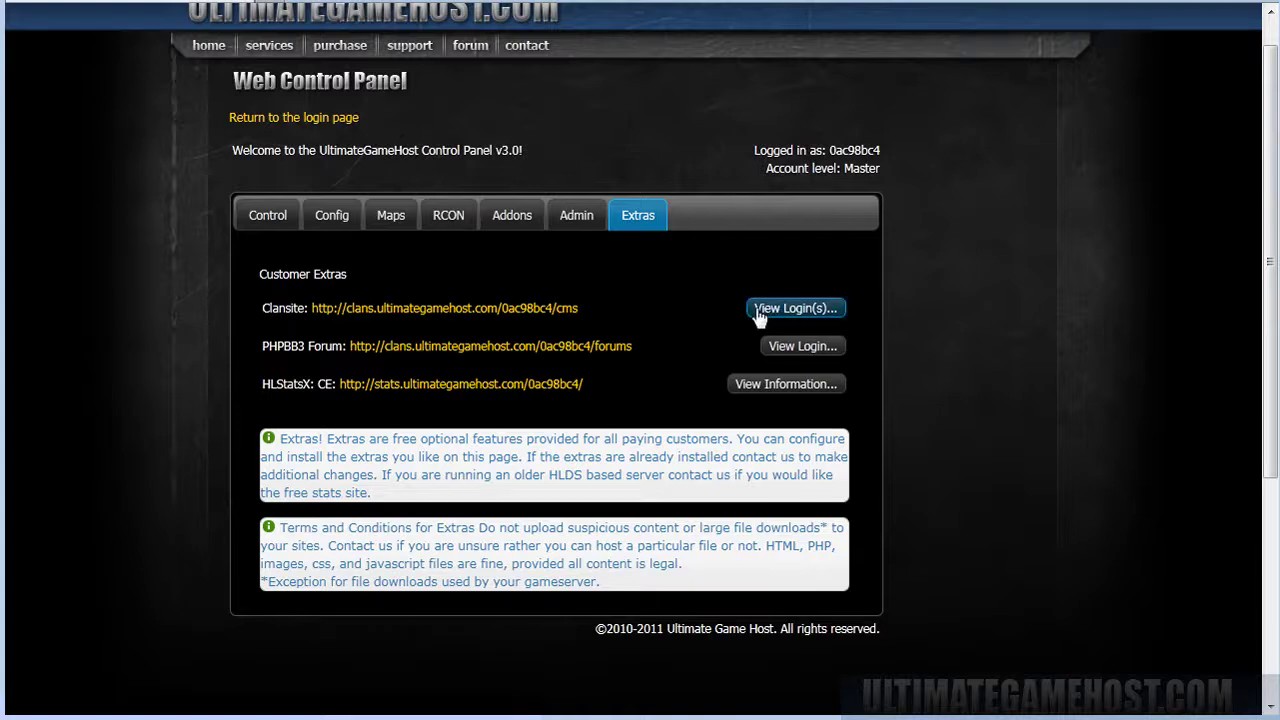
click(804, 312)
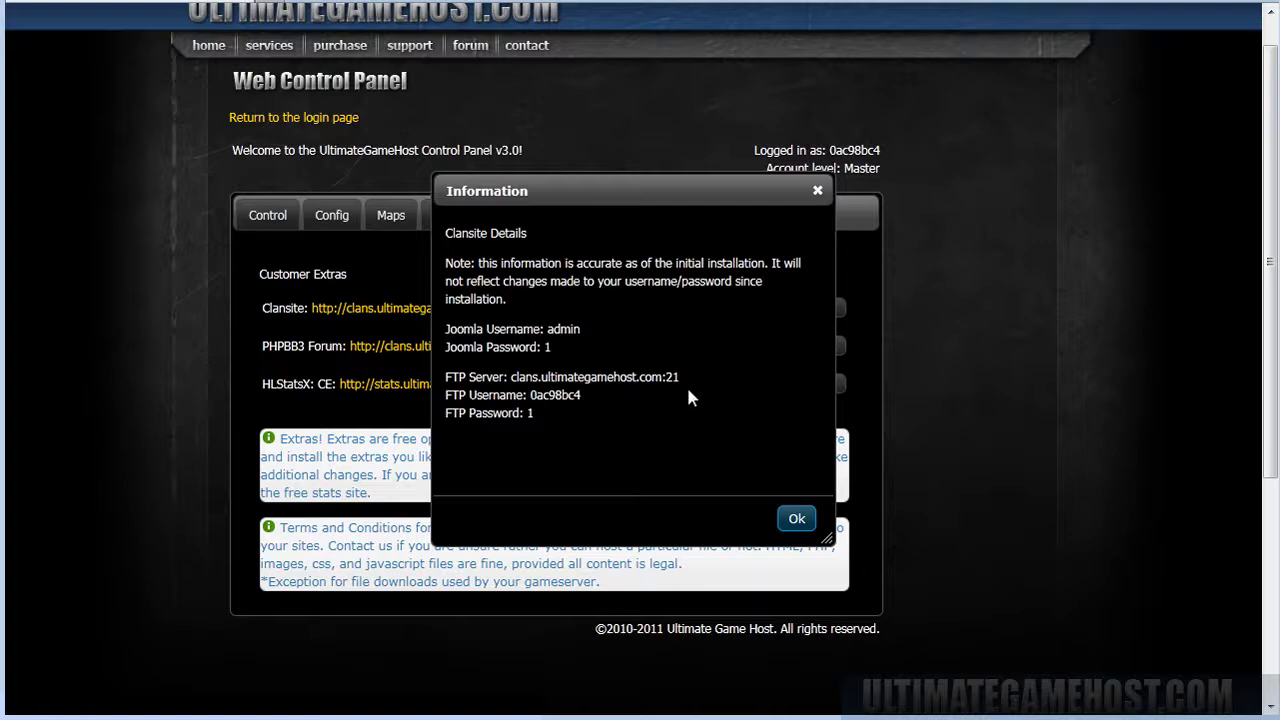
Open the Joomla clansite's front page.
click(796, 518)
click(473, 311)
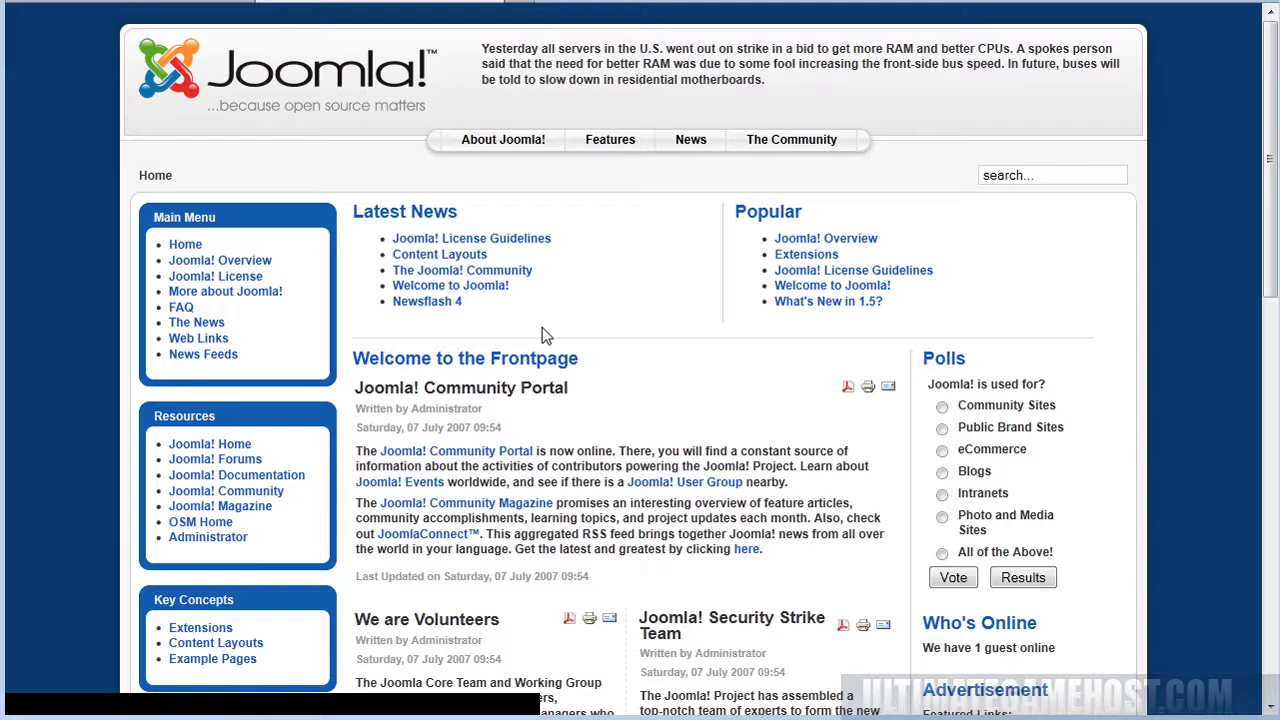
scroll(500, 333, down, 4)
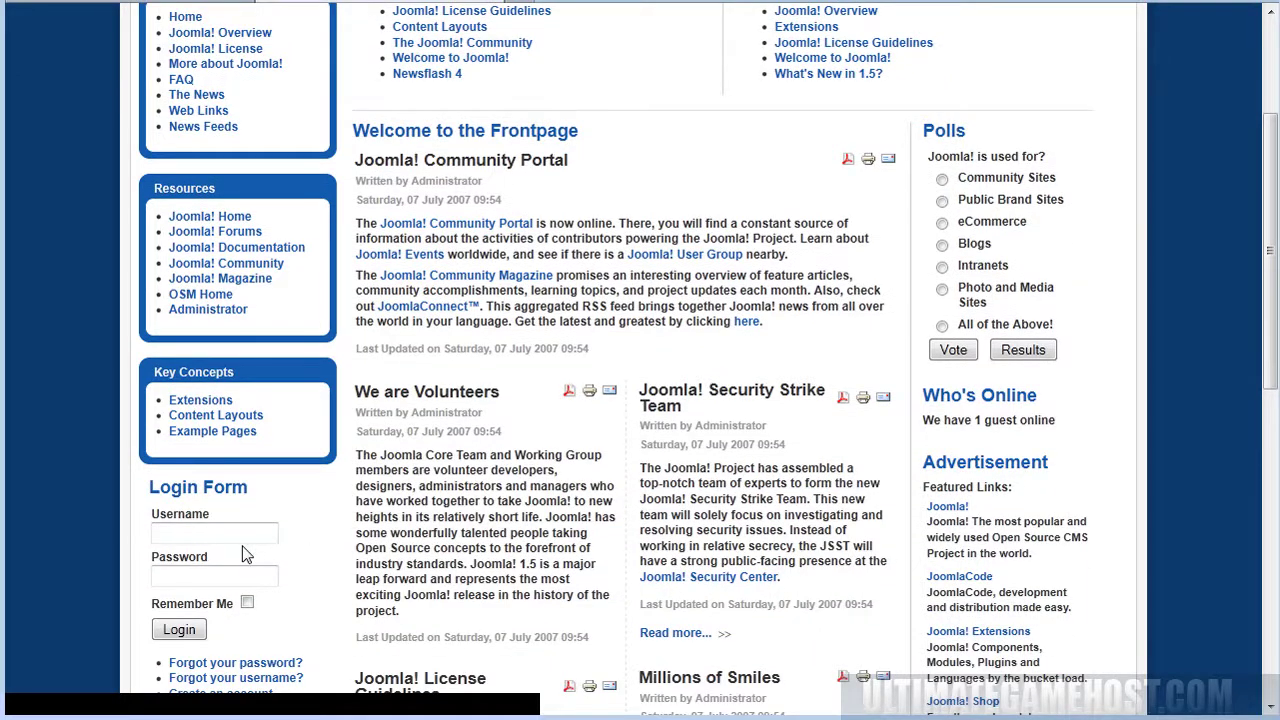
Log in to the Joomla administrator back-end as admin with the account password.
click(259, 535)
click(180, 311)
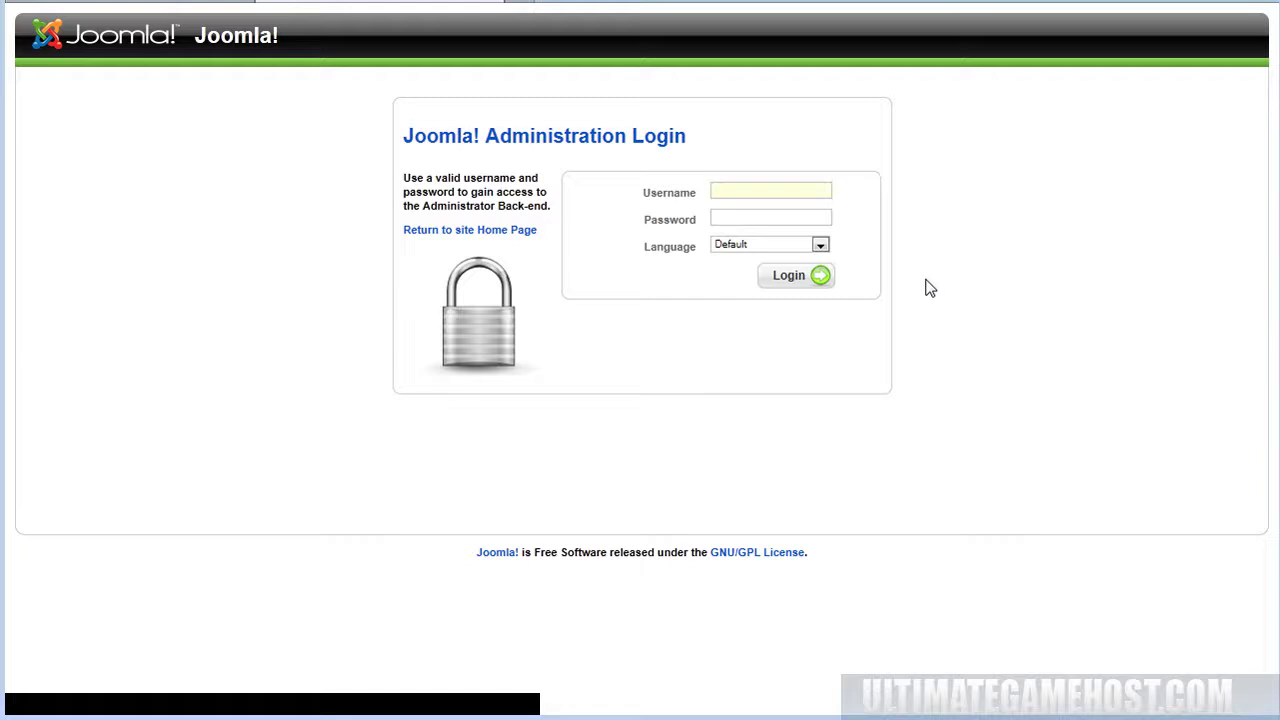
text(admin)
key(Tab)
text(a)
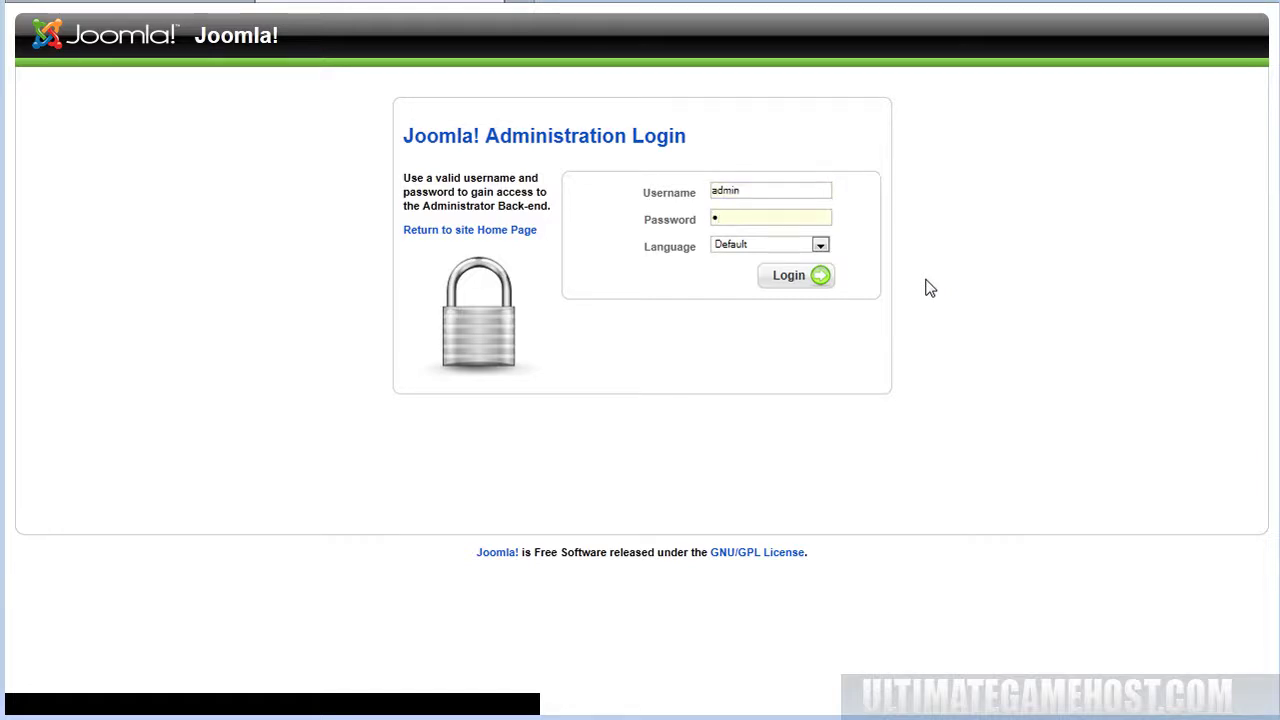
key(Return)
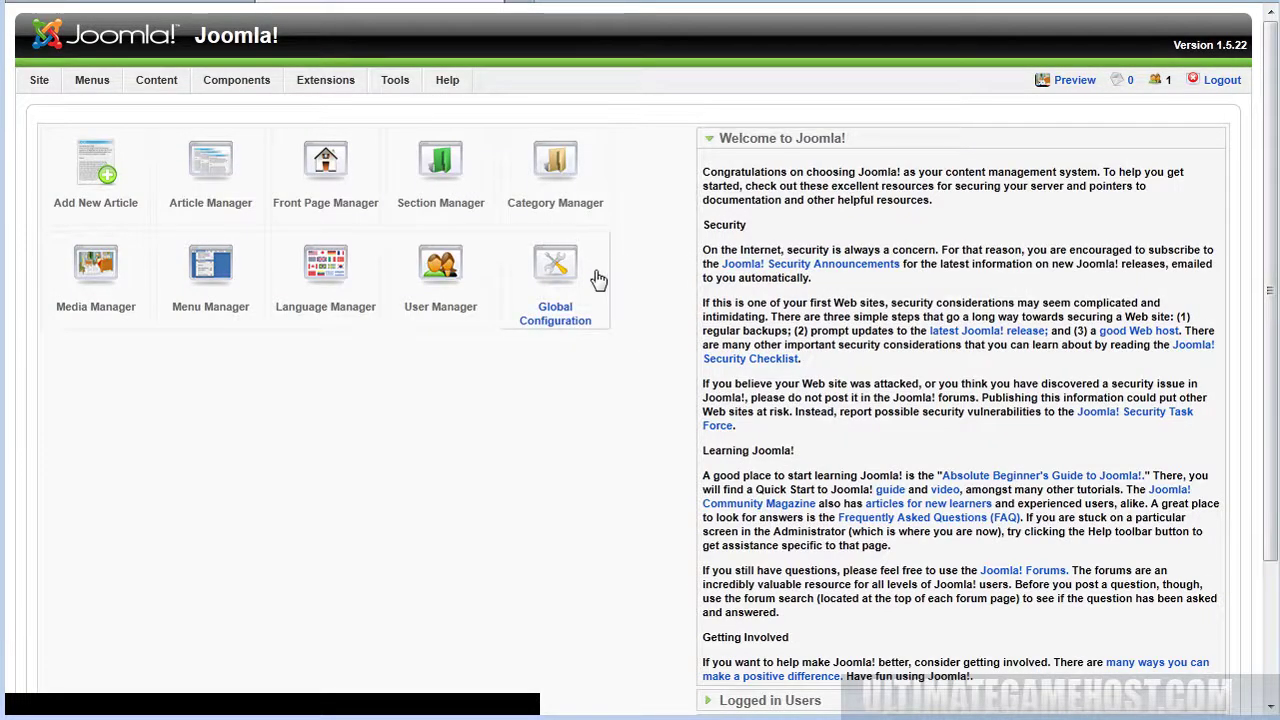
scroll(598, 280, down, 1)
scroll(615, 303, up, 1)
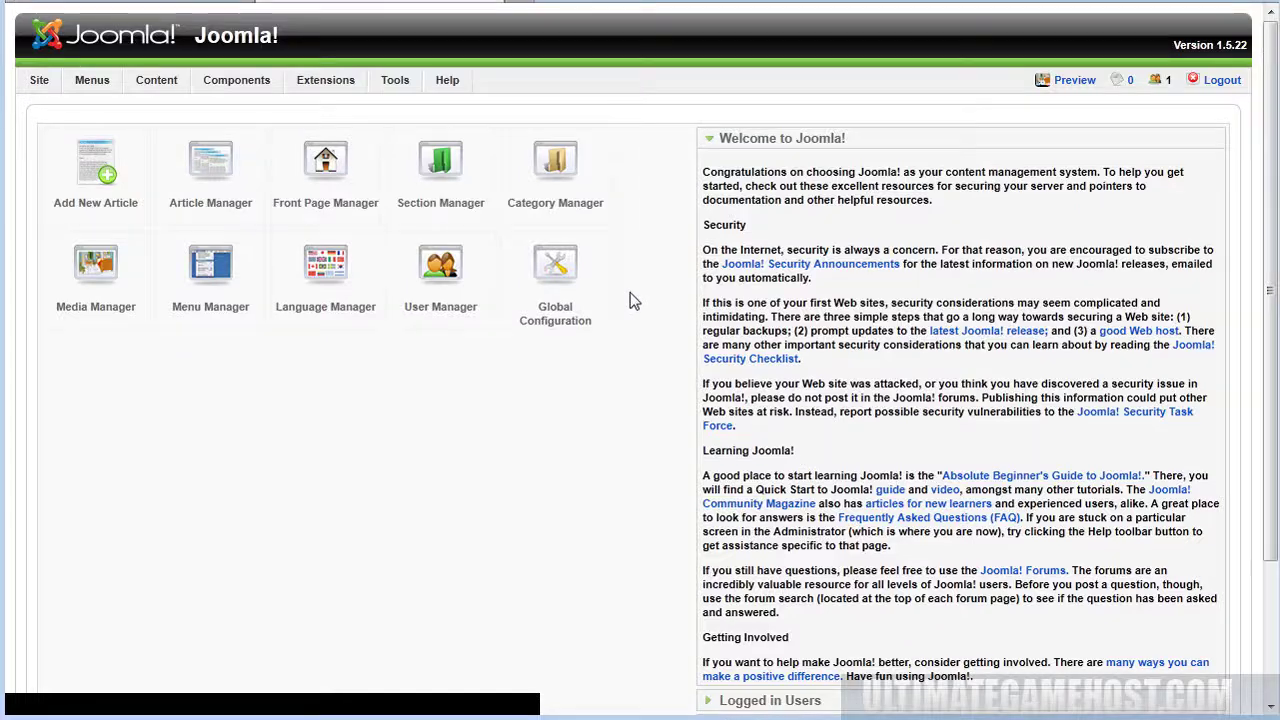
Close the Joomla admin site and review the PHPBB3 forum login details.
click(497, 5)
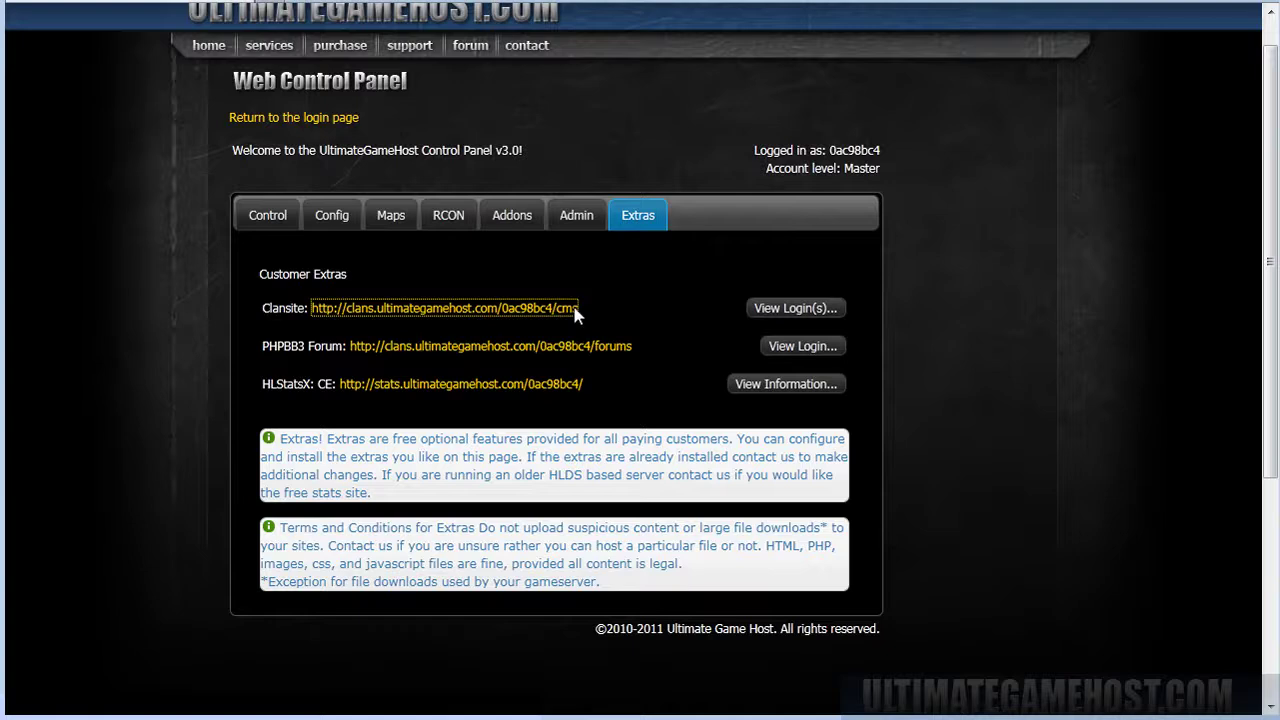
click(770, 350)
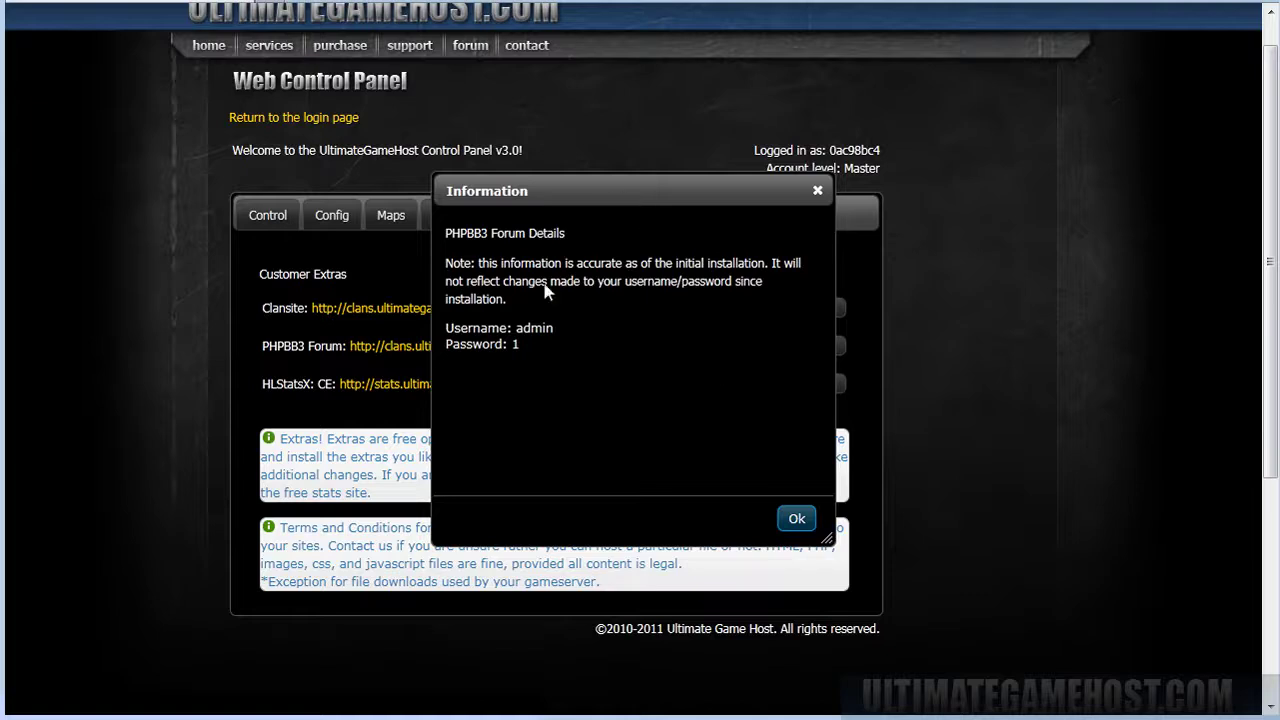
click(795, 517)
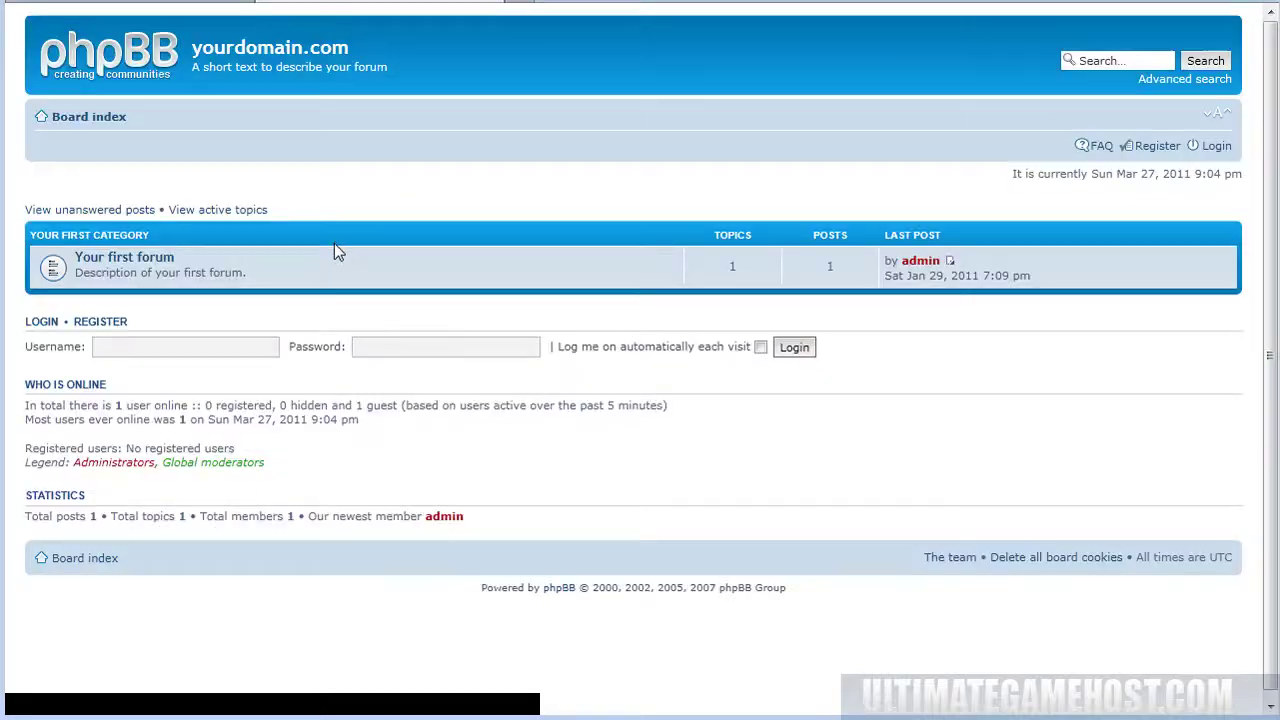
Log in to the phpBB forum as admin with the account password.
click(162, 346)
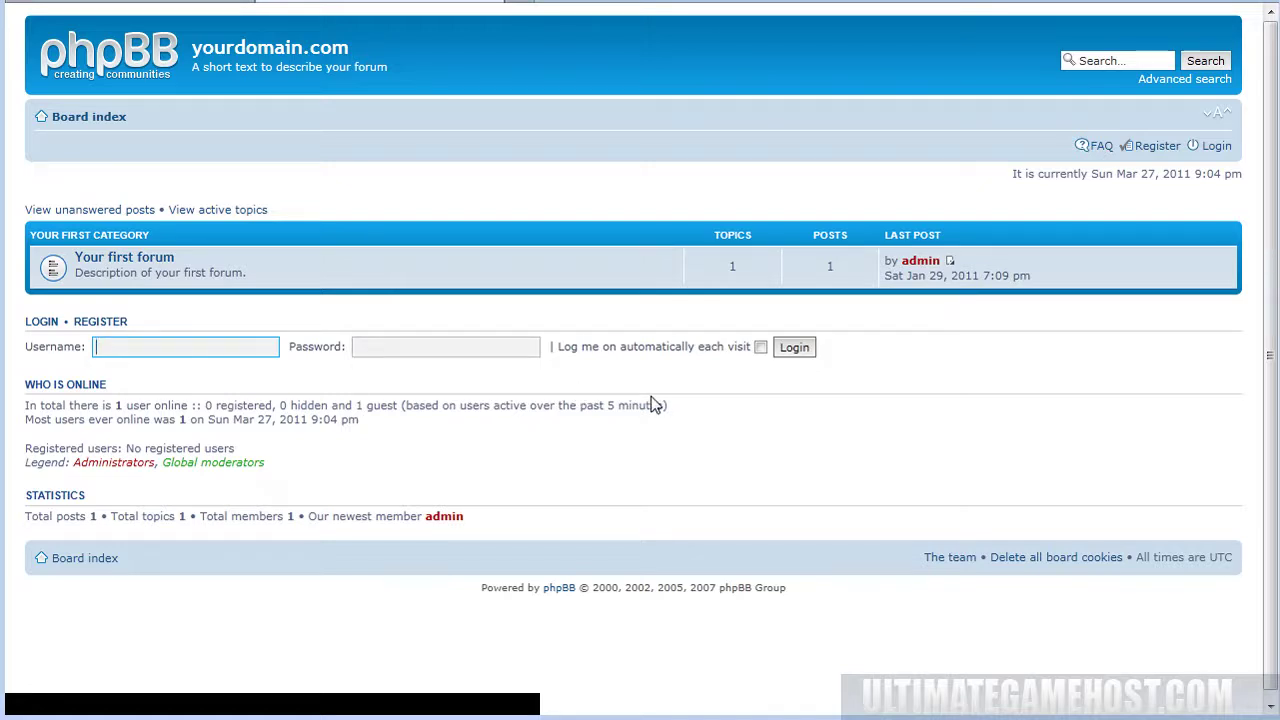
text(admin)
key(Tab)
text(admin)
key(Return)
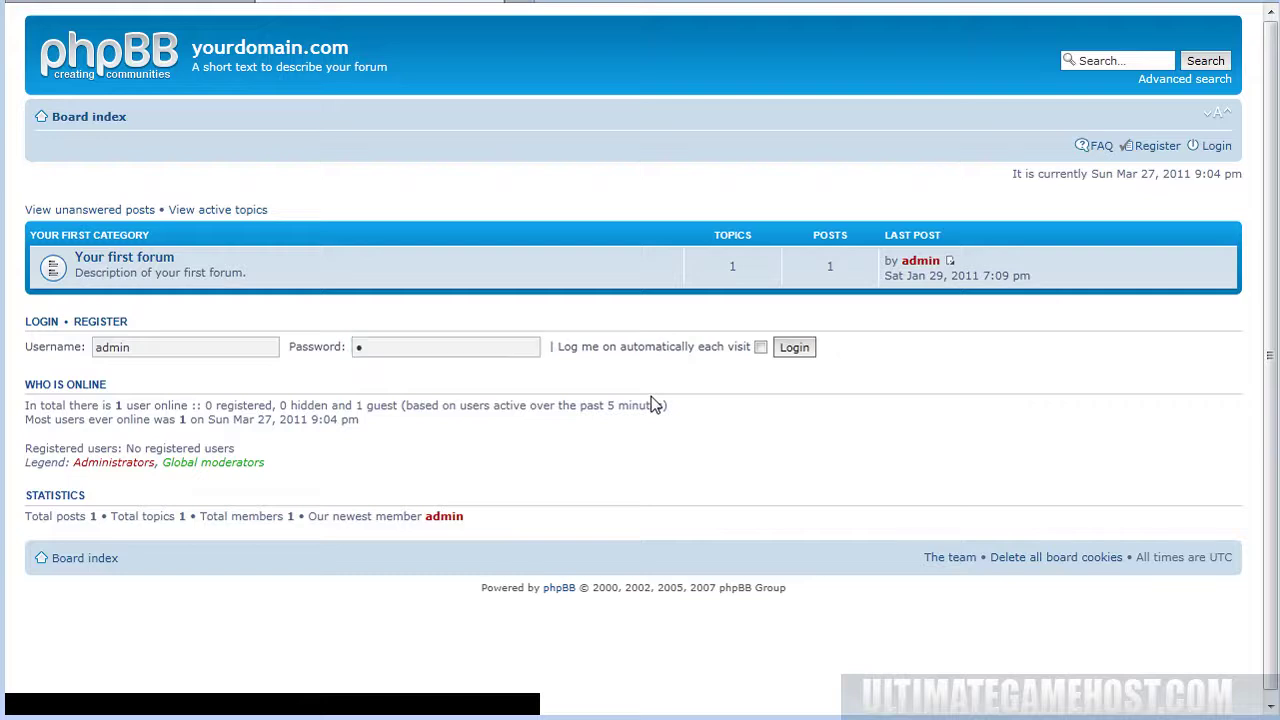
Enter the Administration Control Panel after re-authenticating with the admin password.
click(628, 352)
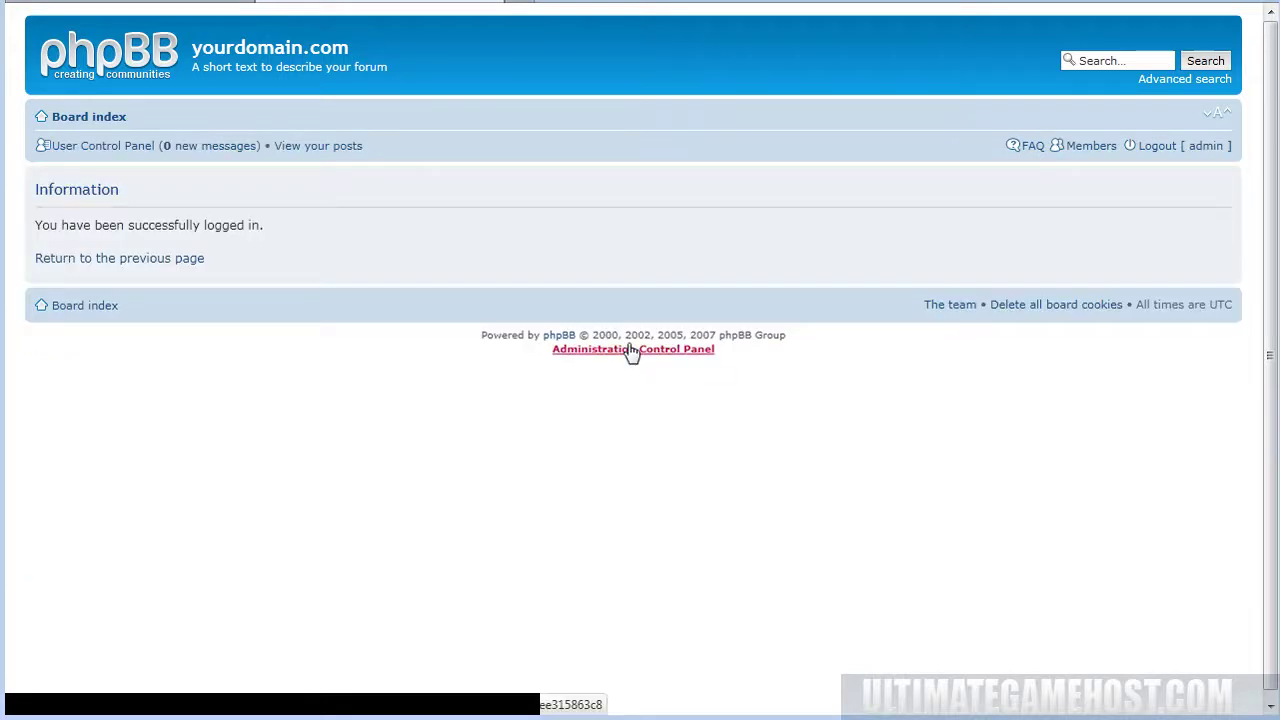
key(Tab)
text(a)
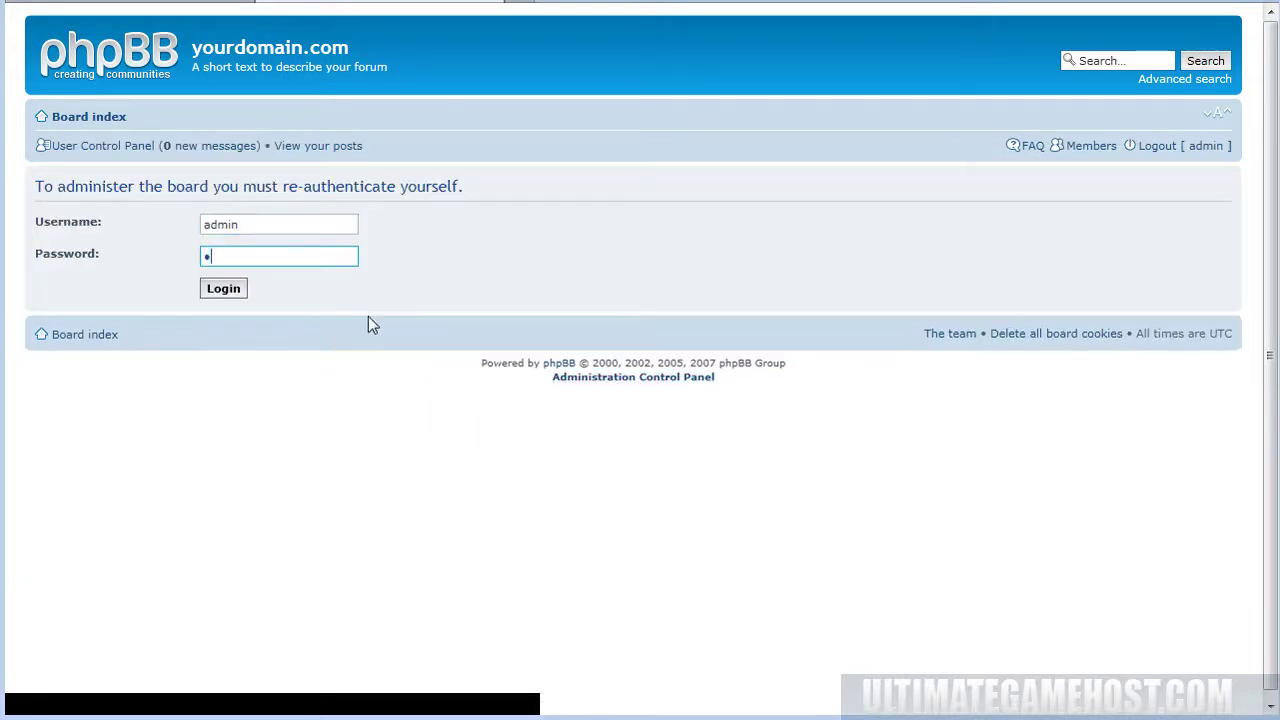
key(Return)
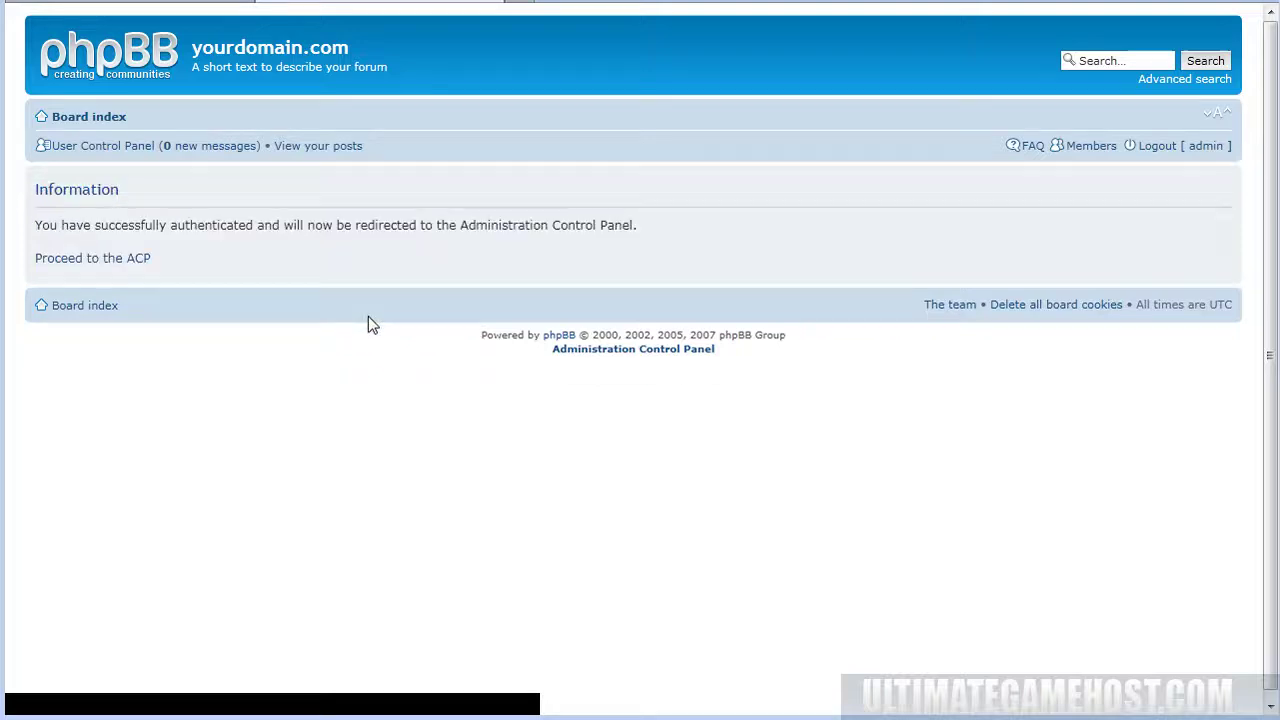
double_click(112, 258)
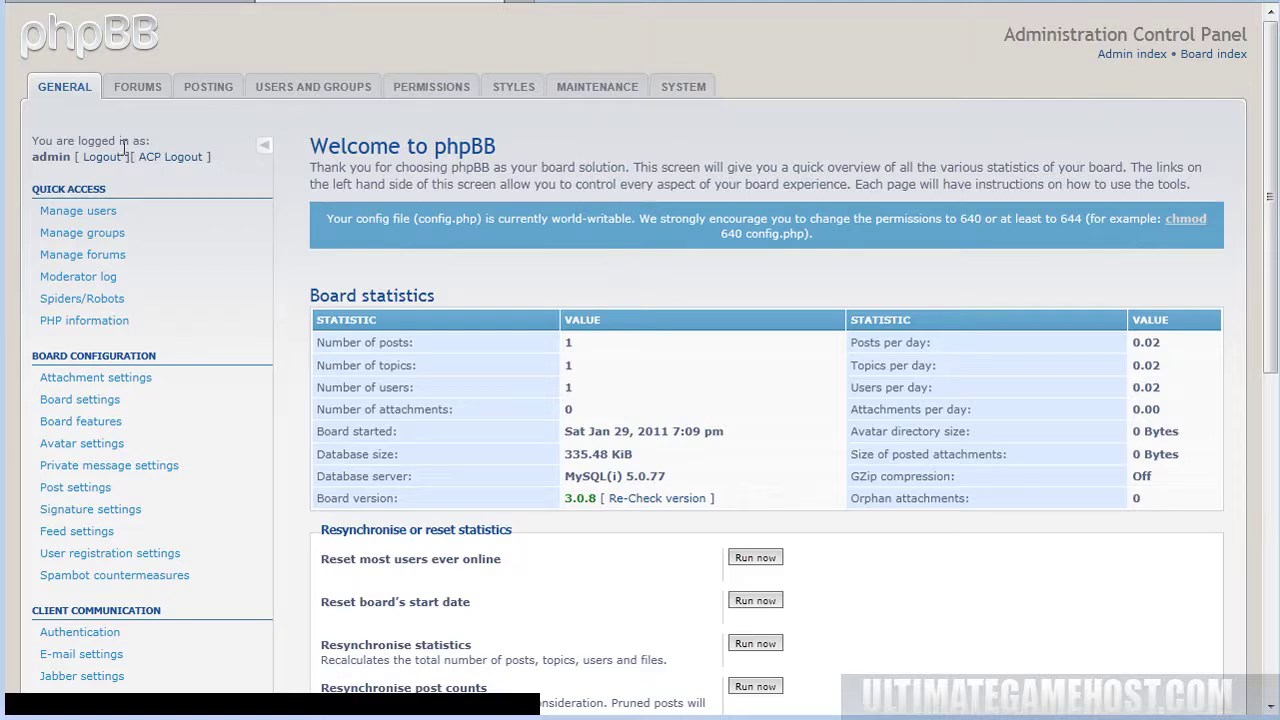
Log out, then begin registering a new account and agree to the board's terms.
click(92, 158)
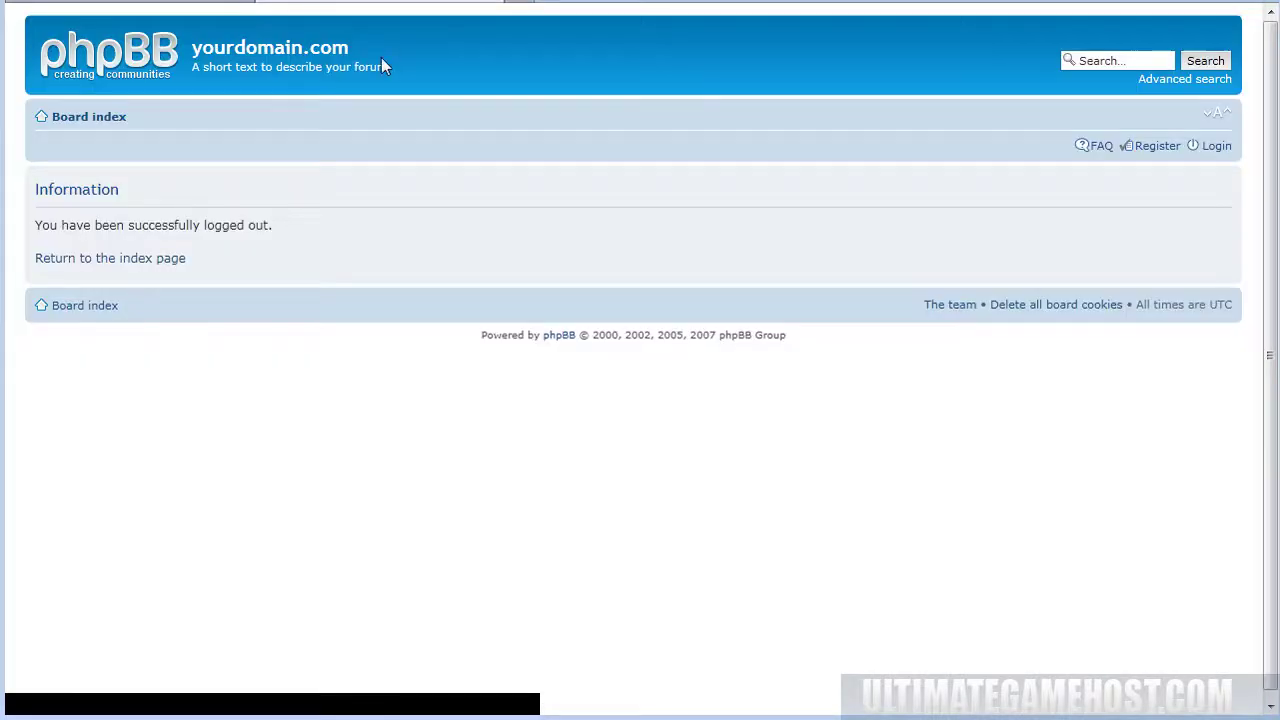
click(104, 260)
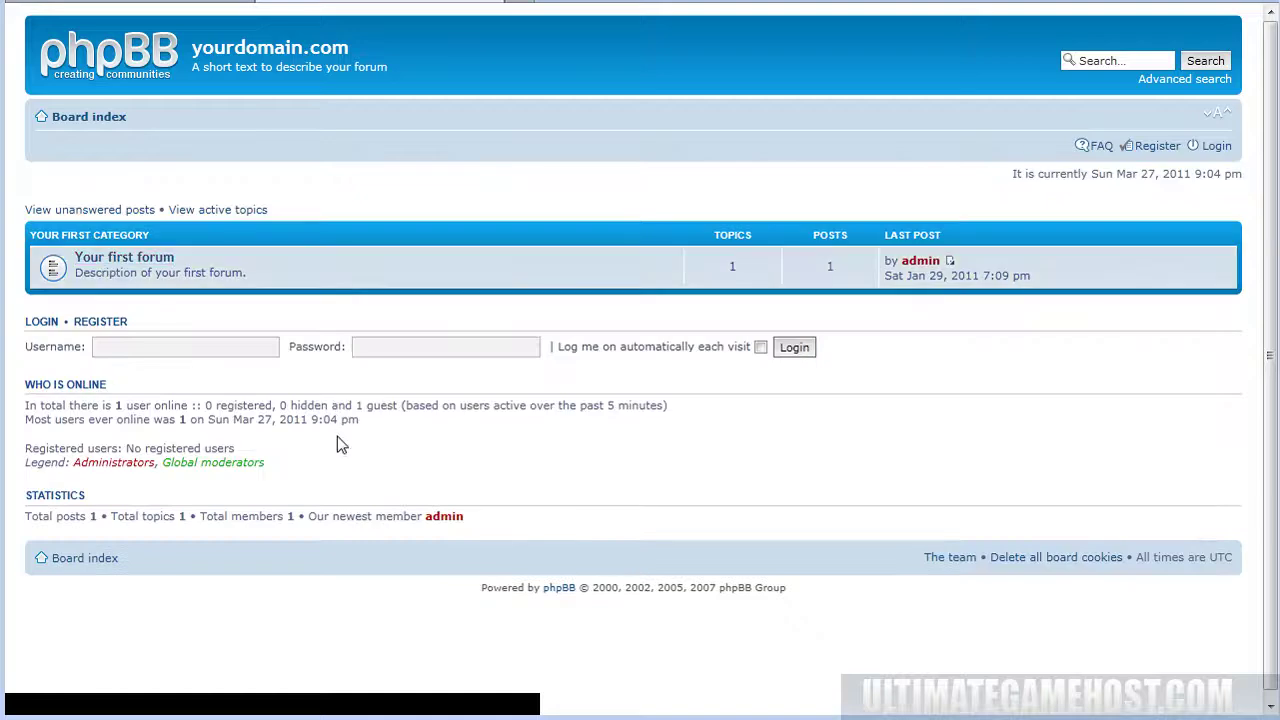
click(100, 322)
click(538, 473)
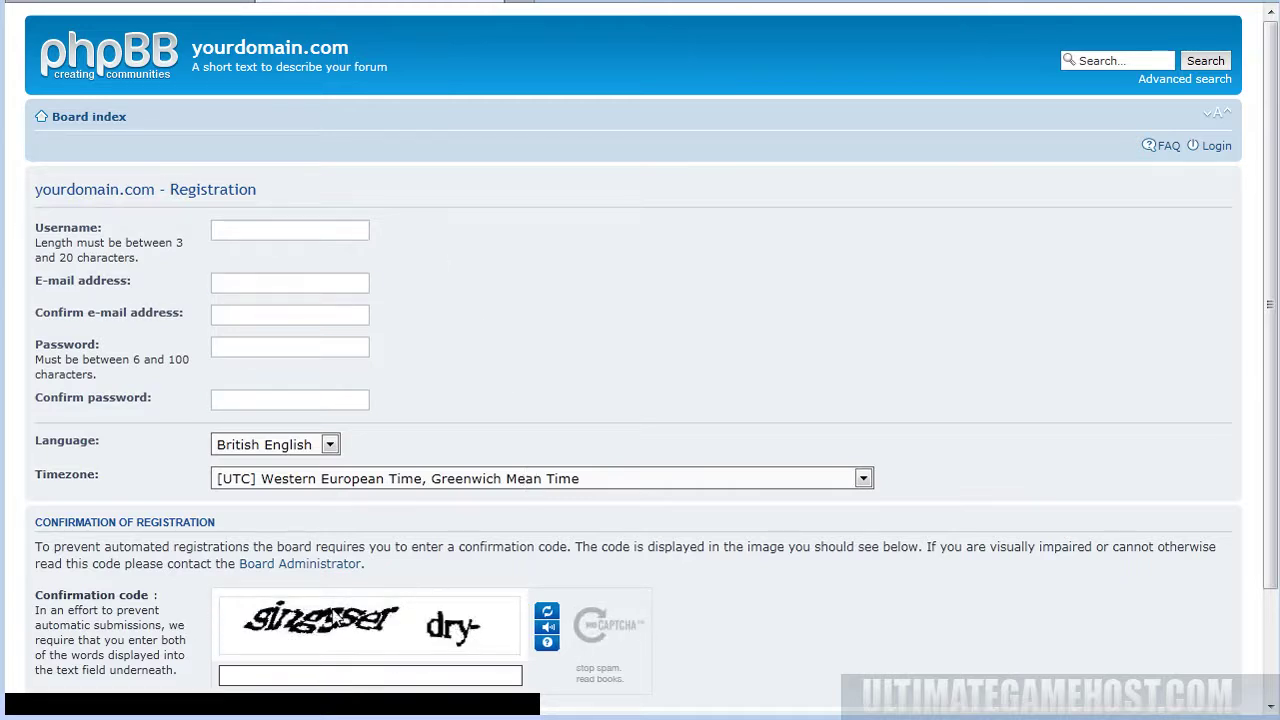
scroll(709, 517, down, 2)
scroll(620, 403, up, 2)
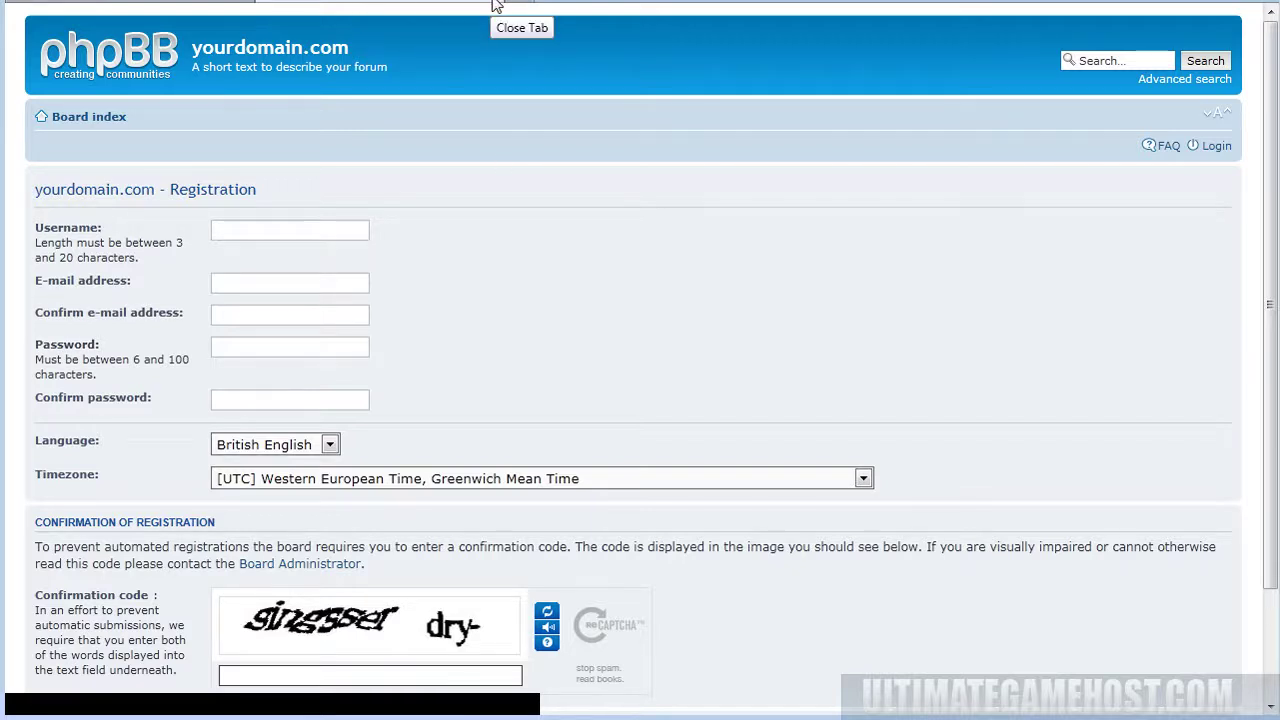
click(492, 5)
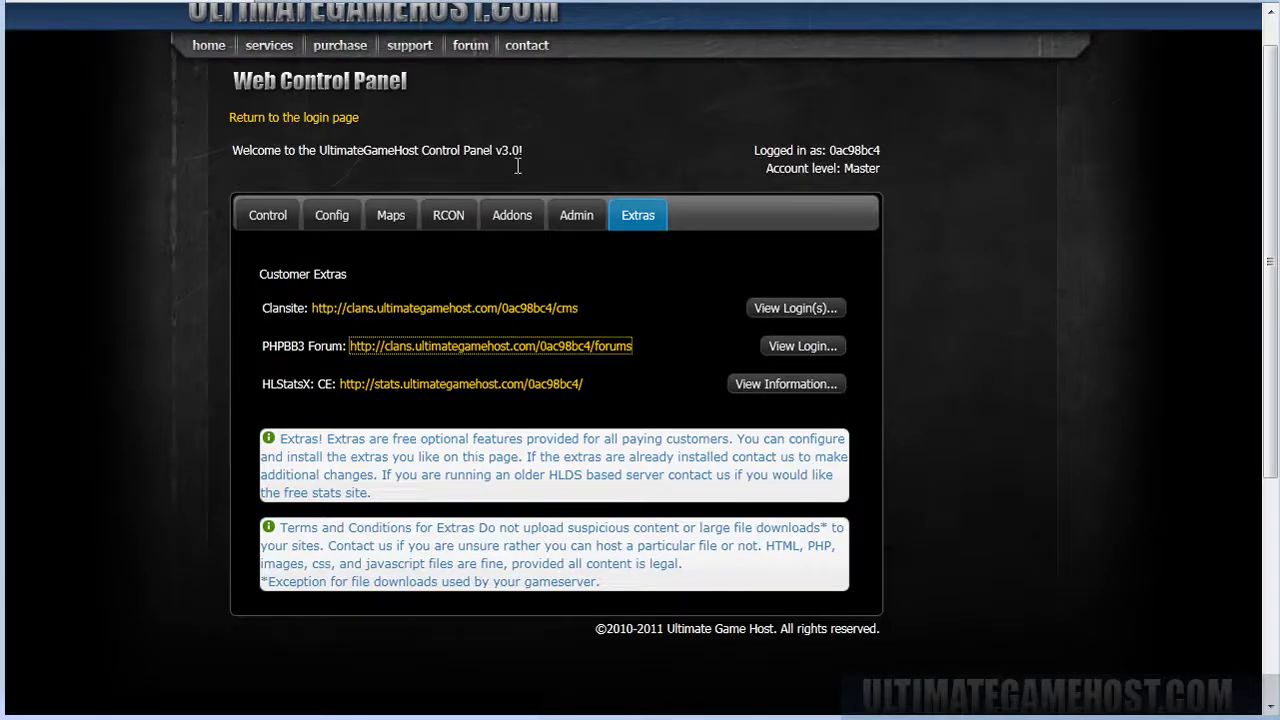
click(787, 390)
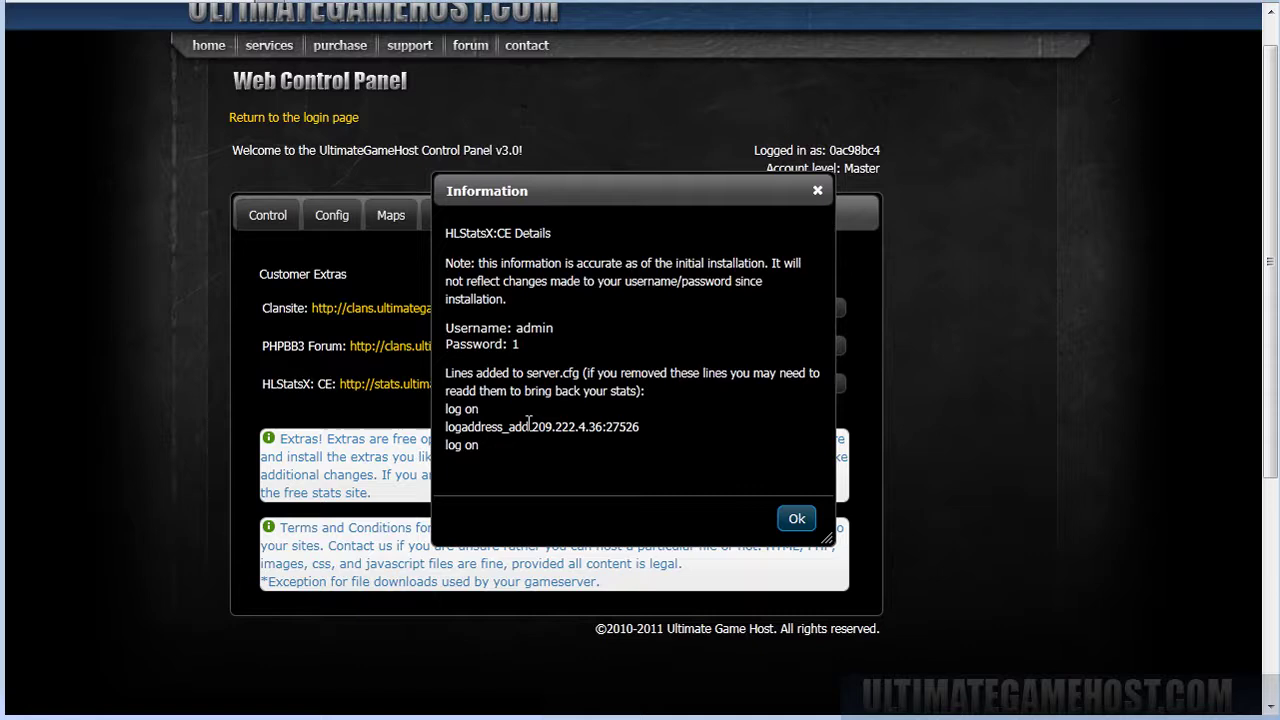
drag(480, 446, 506, 420)
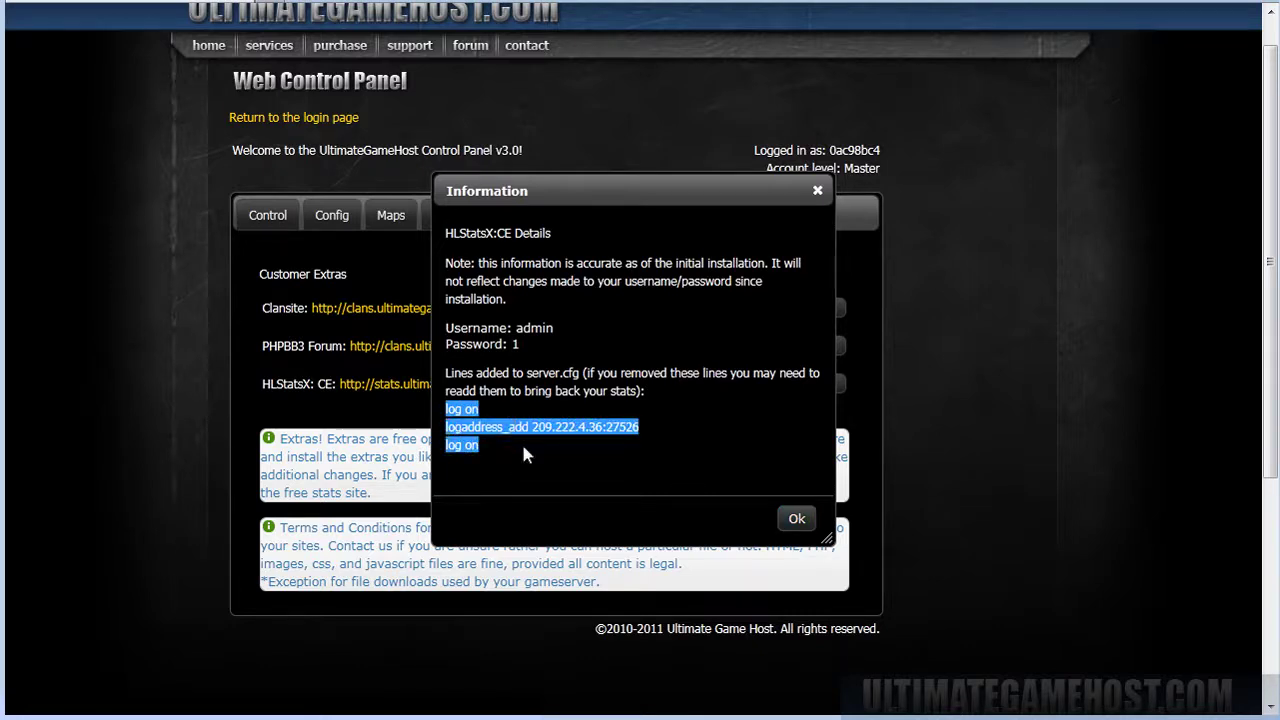
click(523, 449)
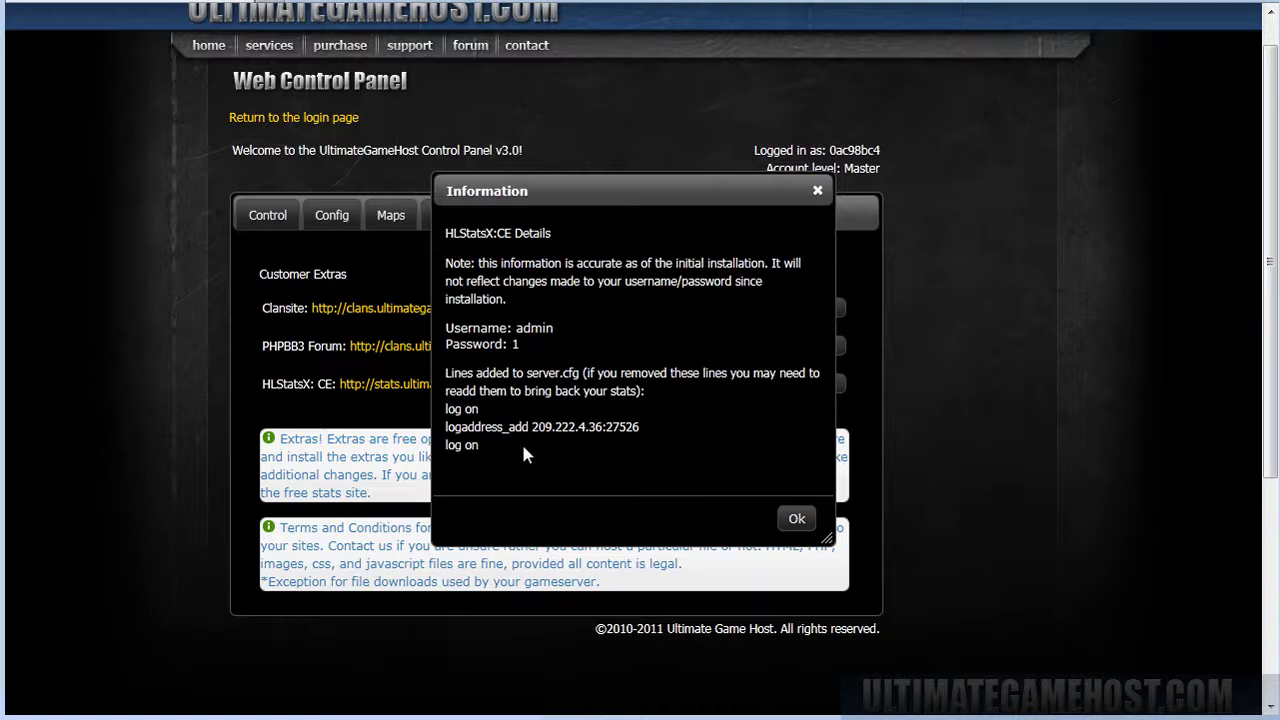
click(796, 518)
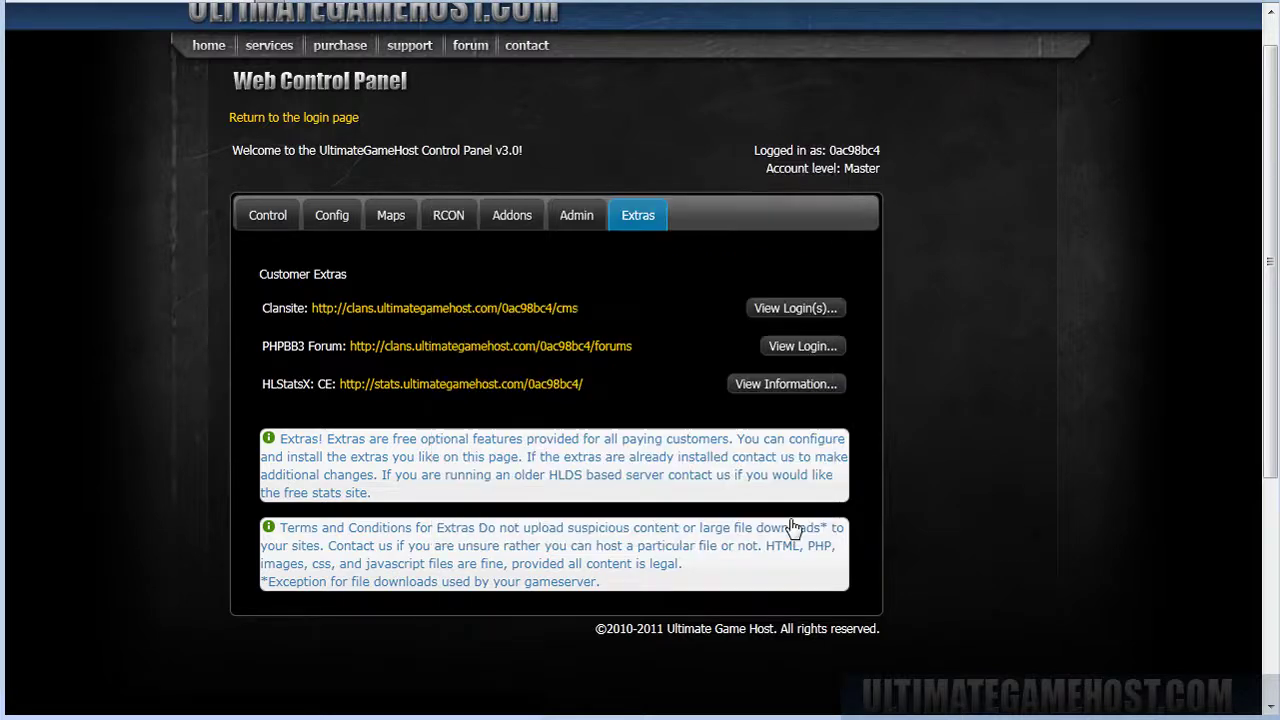
Open the HLStatsX:CE site showing My Server's live view on cs_office.
click(430, 388)
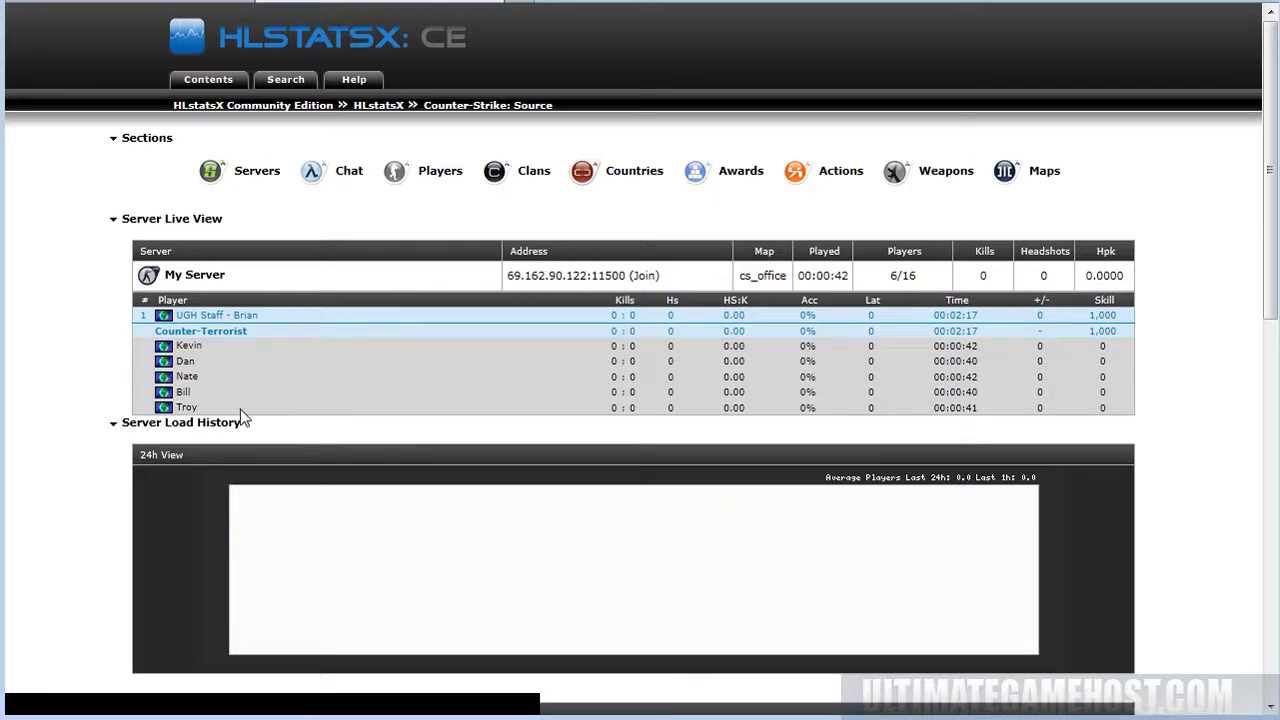
click(126, 5)
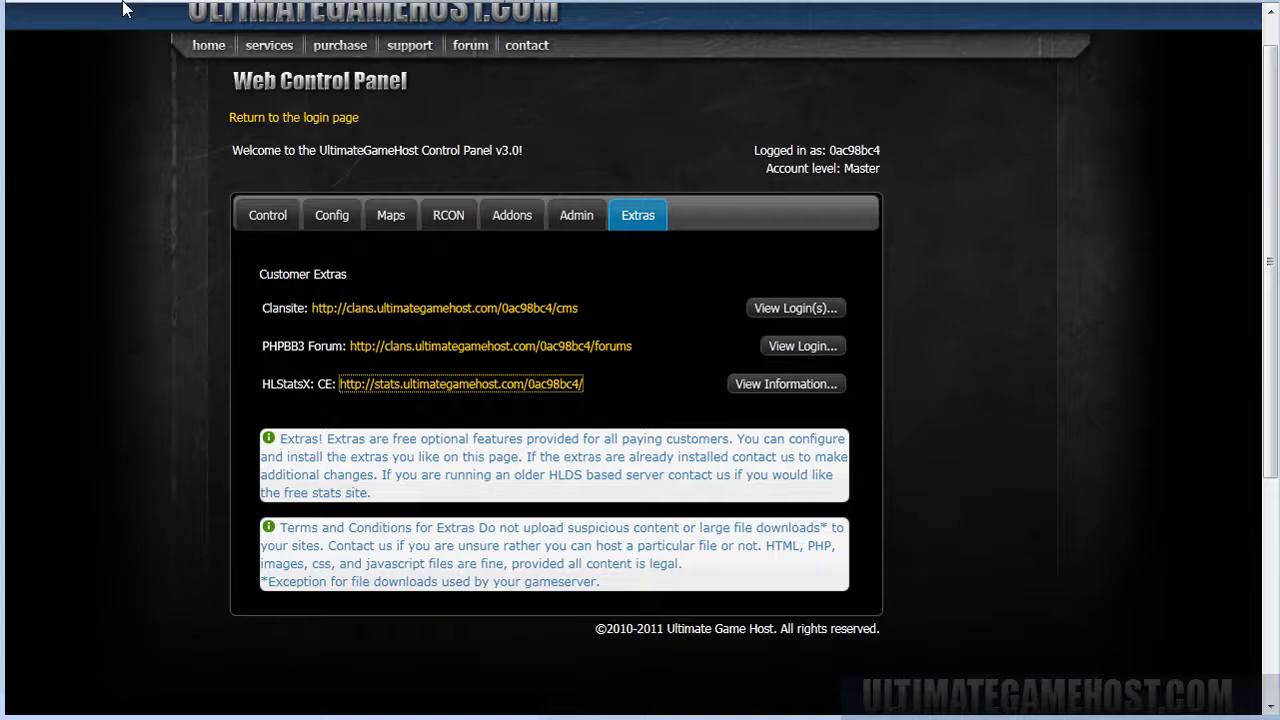